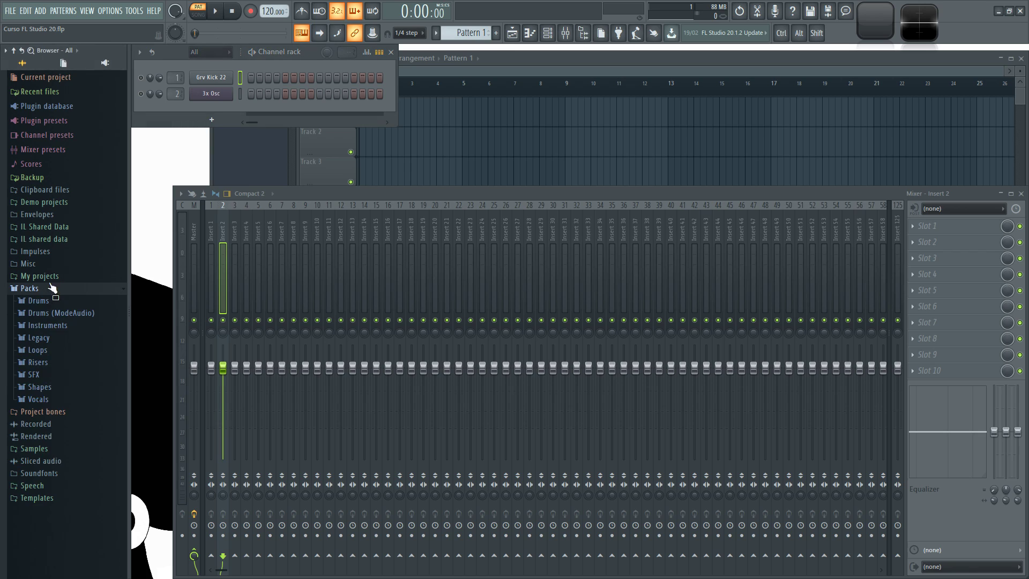
Preview the DL Groover loop from the Loops pack and open it in a new Fruity Slicer channel
left_click(67, 349)
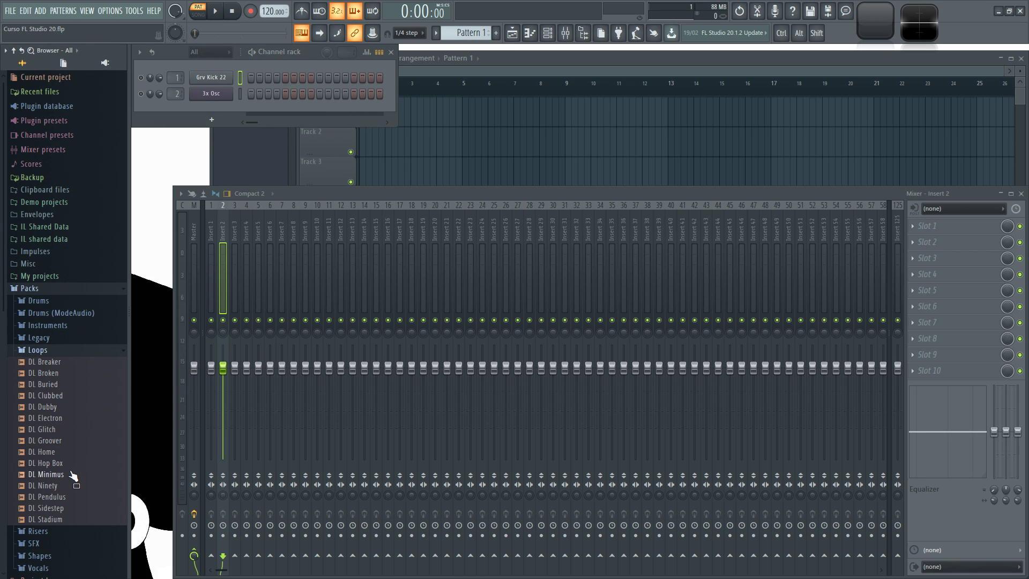
left_click(63, 442)
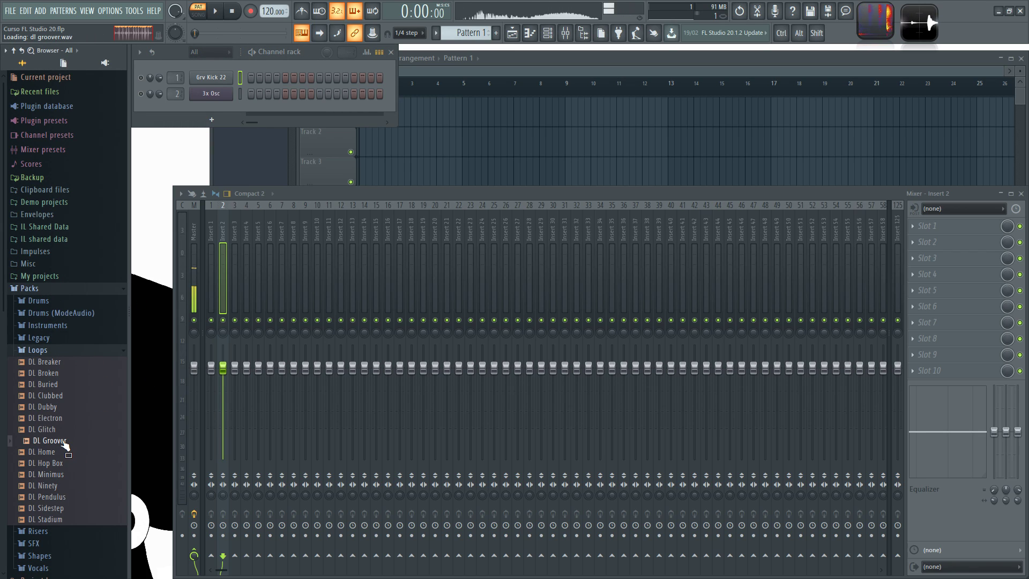
right_click(64, 444)
left_click(134, 512)
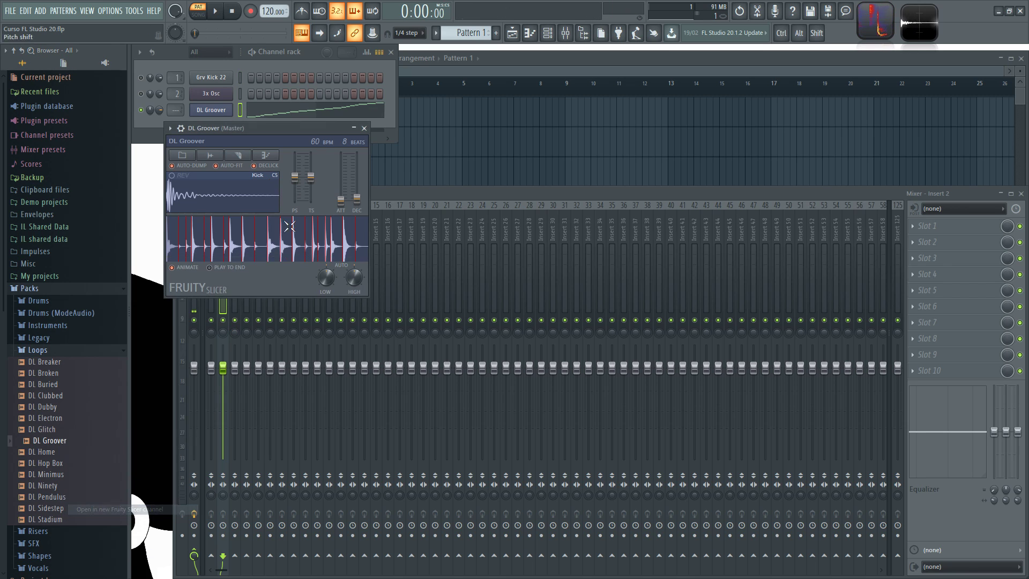
left_click(54, 289)
Move the DL Groover slicer window beside the channel rack and play the loop once
left_click_drag(249, 129, 484, 52)
left_click(213, 11)
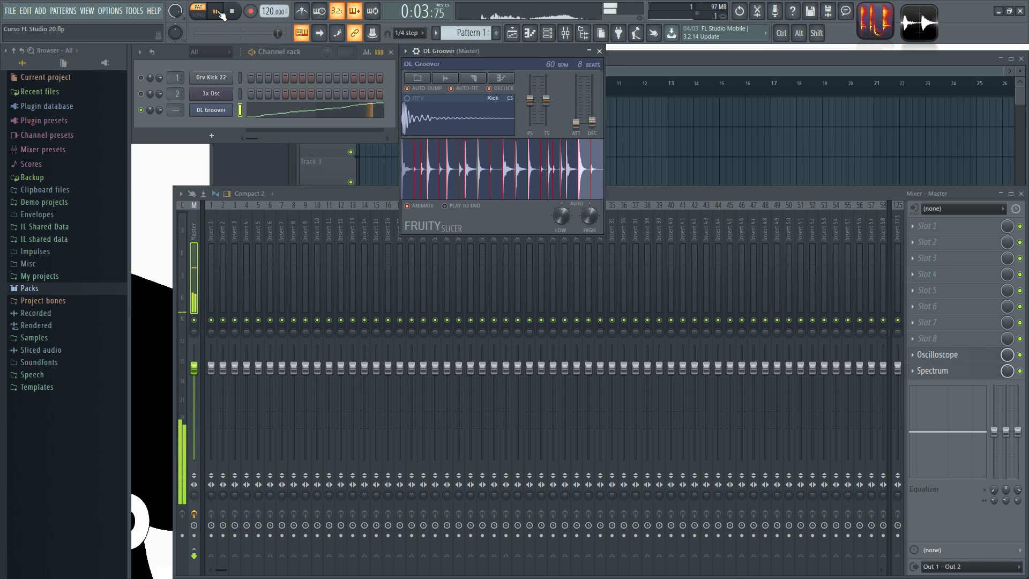
left_click(232, 11)
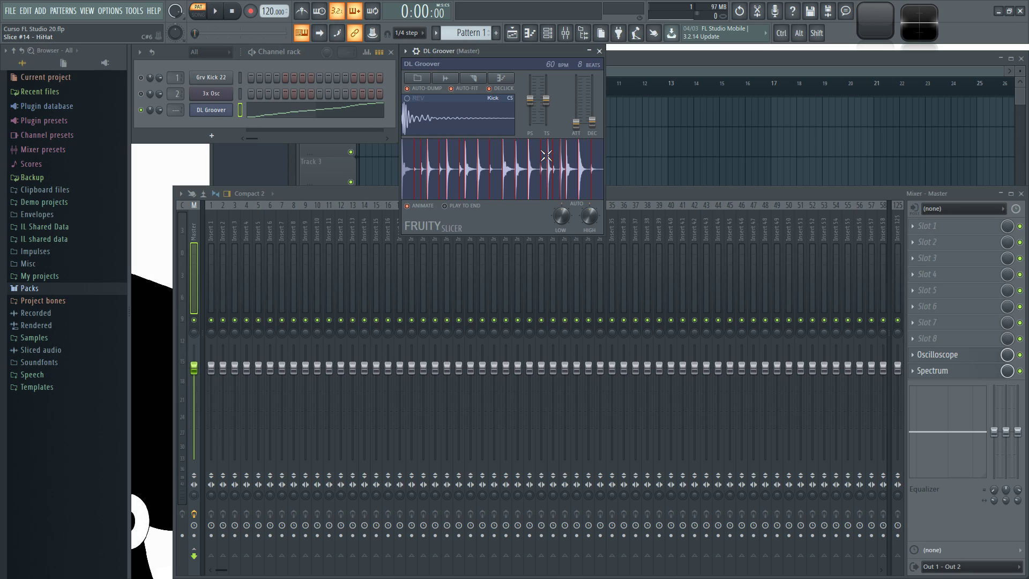
Route the DL Groover channel to mixer Insert 1 and load Fruity Multiband Compressor in its Slot 1
left_click(641, 195)
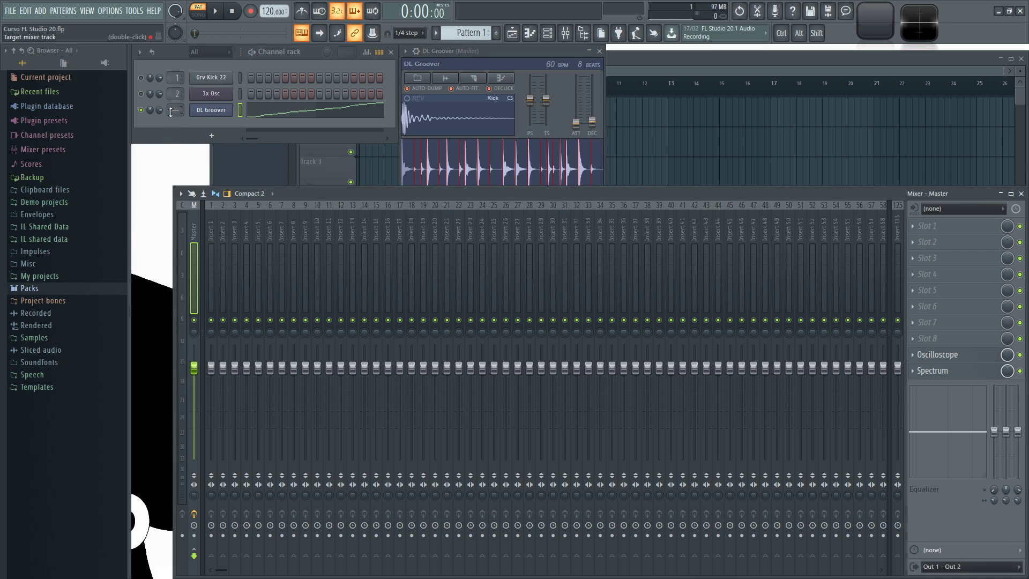
key("ctrl+l")
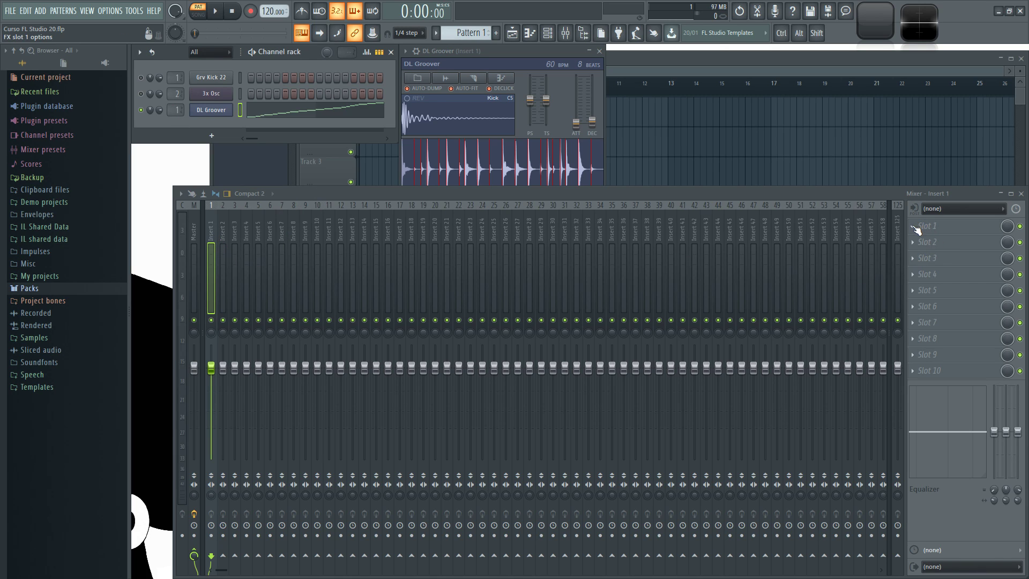
left_click(912, 225)
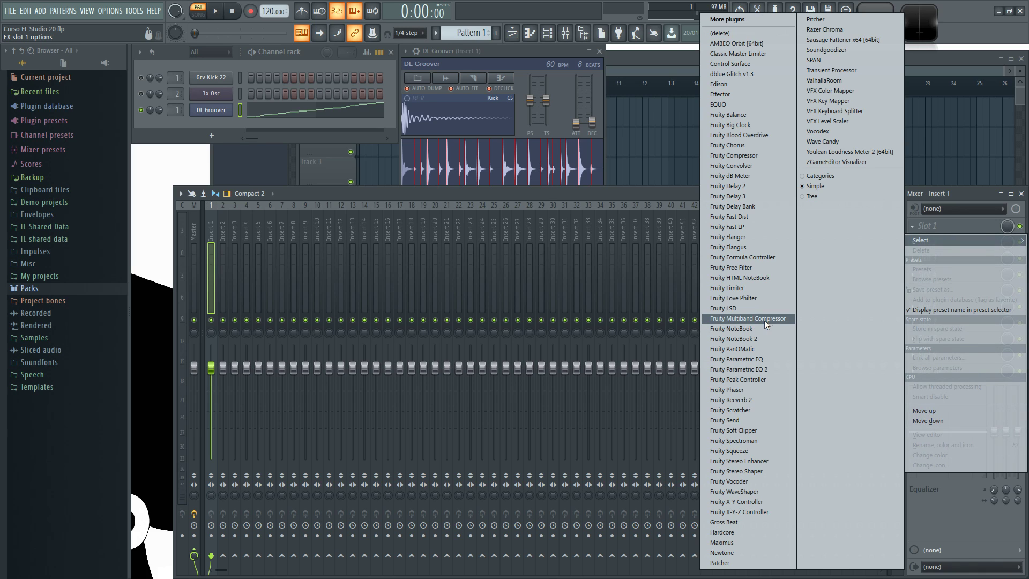
left_click(783, 319)
left_click_drag(390, 166, 452, 197)
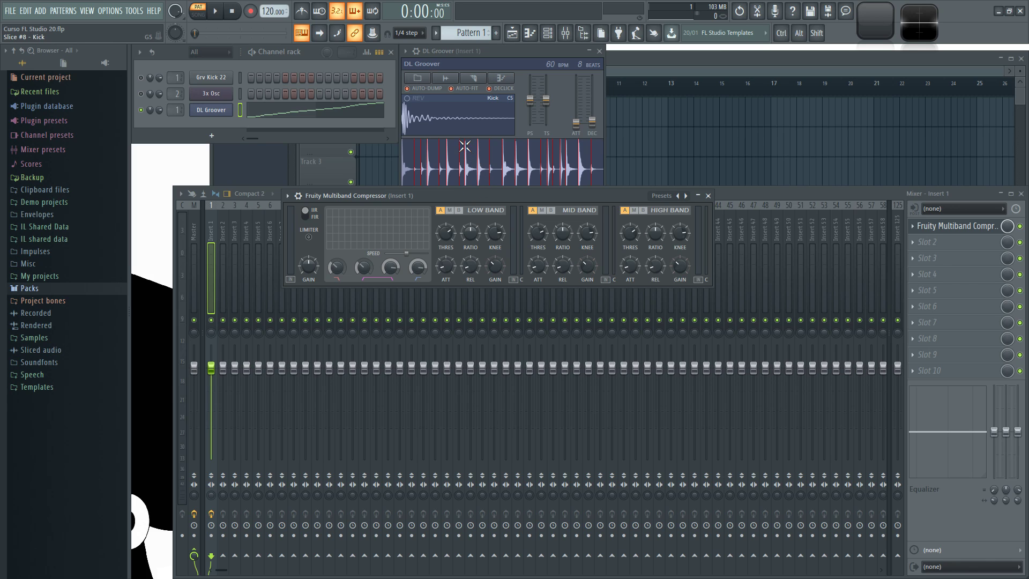
left_click_drag(490, 194, 490, 216)
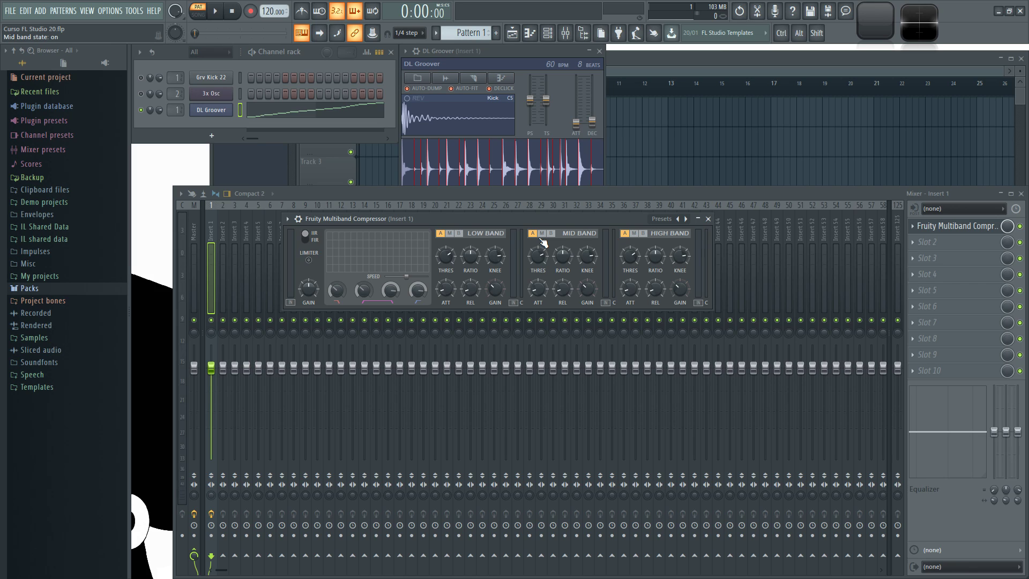
left_click_drag(531, 219, 507, 197)
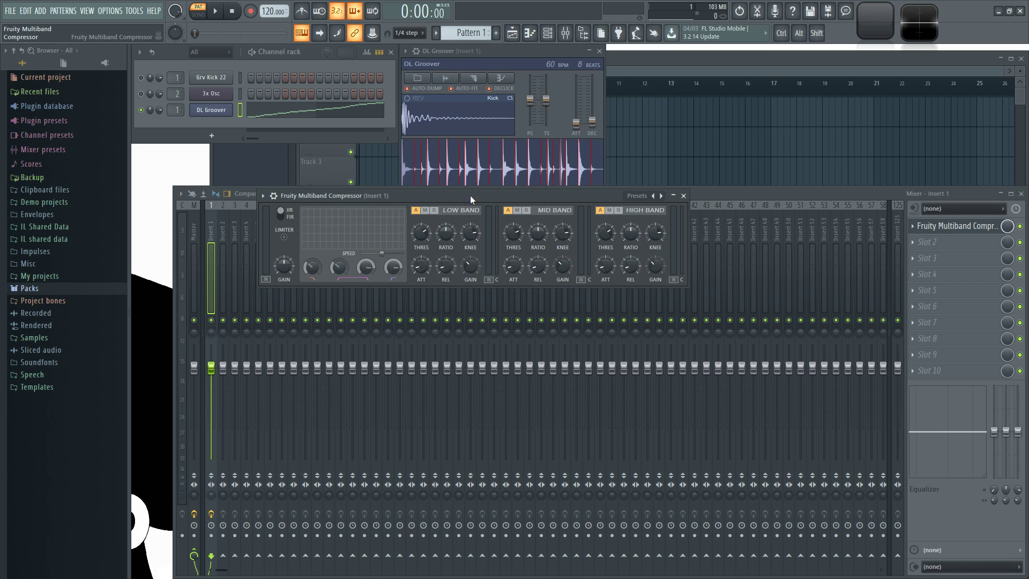
left_click_drag(470, 195, 462, 198)
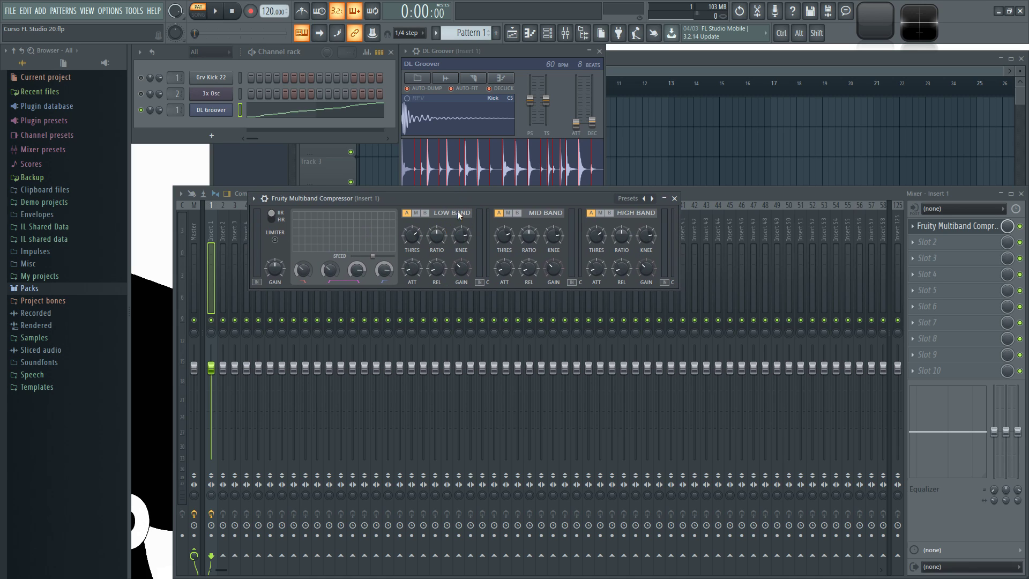
mouse_move(537, 202)
left_mouse_down()
mouse_move(533, 213)
mouse_move(545, 207)
left_mouse_up()
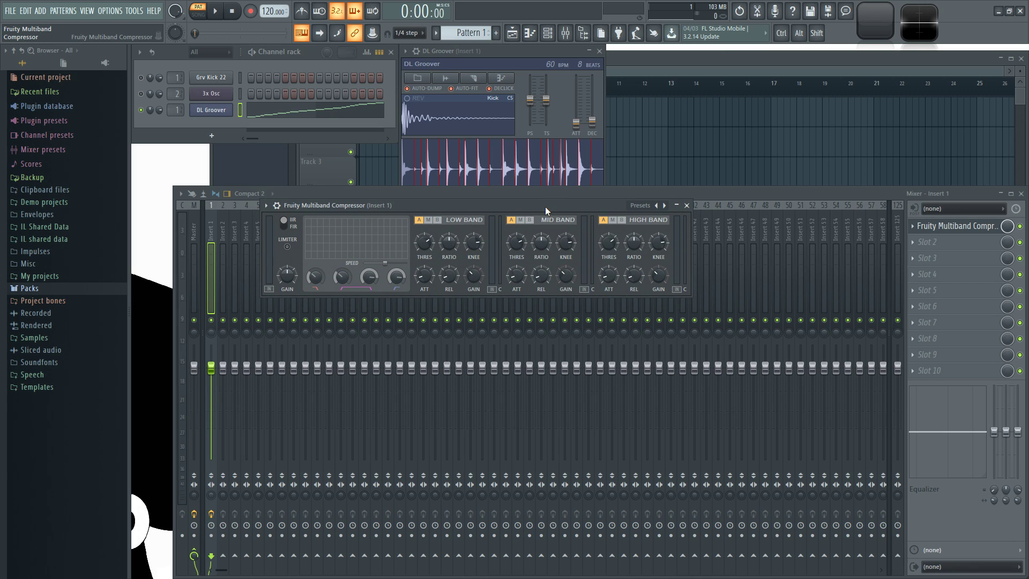
left_click_drag(545, 207, 507, 205)
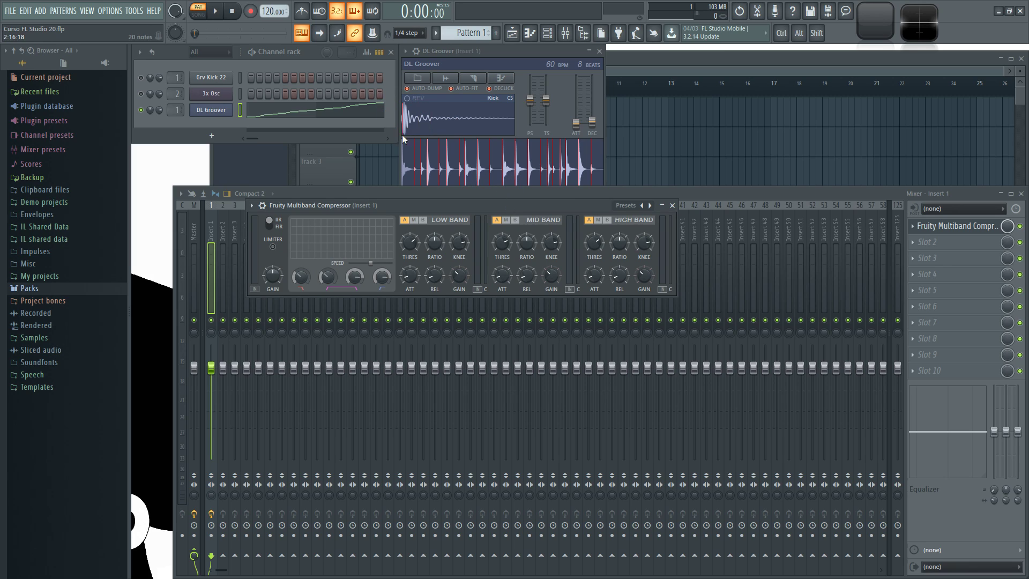
Start playback and audition the 2 band comp and Comp 6 presets of the multiband compressor
right_click(641, 205)
left_click(563, 207)
key("space")
right_click(643, 206)
left_click(659, 215)
right_click(645, 207)
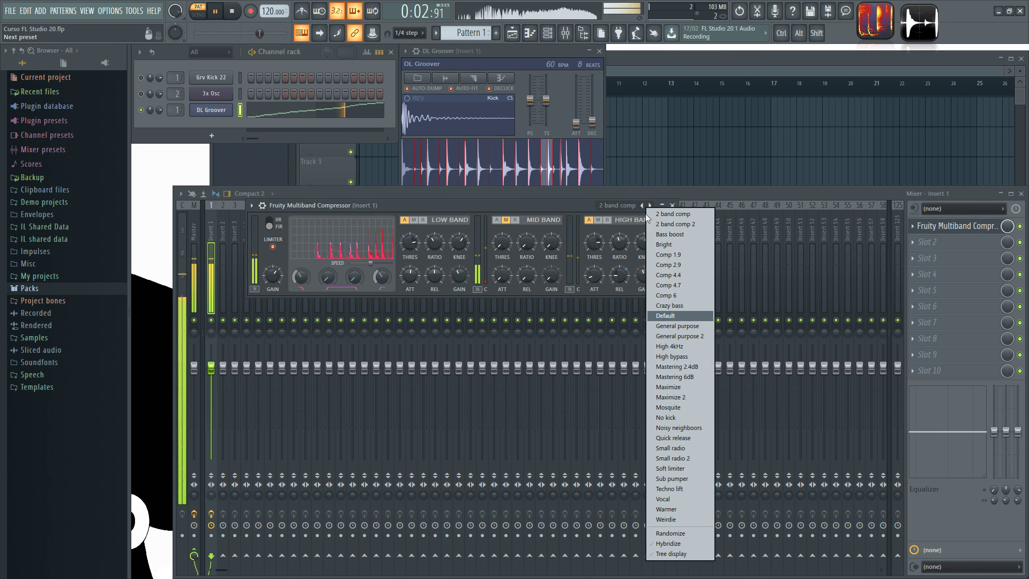
left_click(660, 295)
Audition the High 4kHz, Mastering 2.4dB and Mastering 6dB compressor presets on the playing loop
right_click(649, 207)
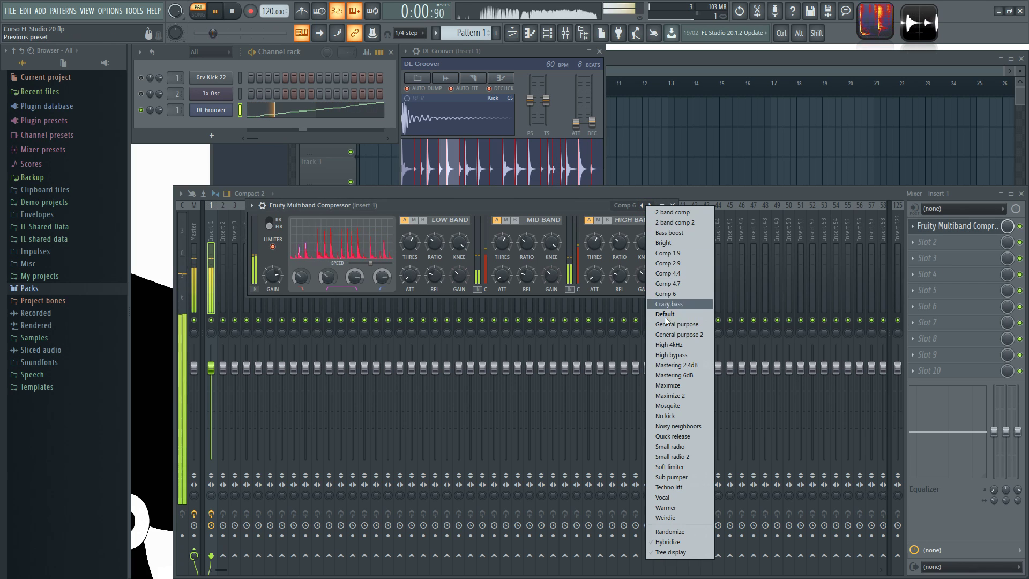
left_click(674, 345)
right_click(649, 207)
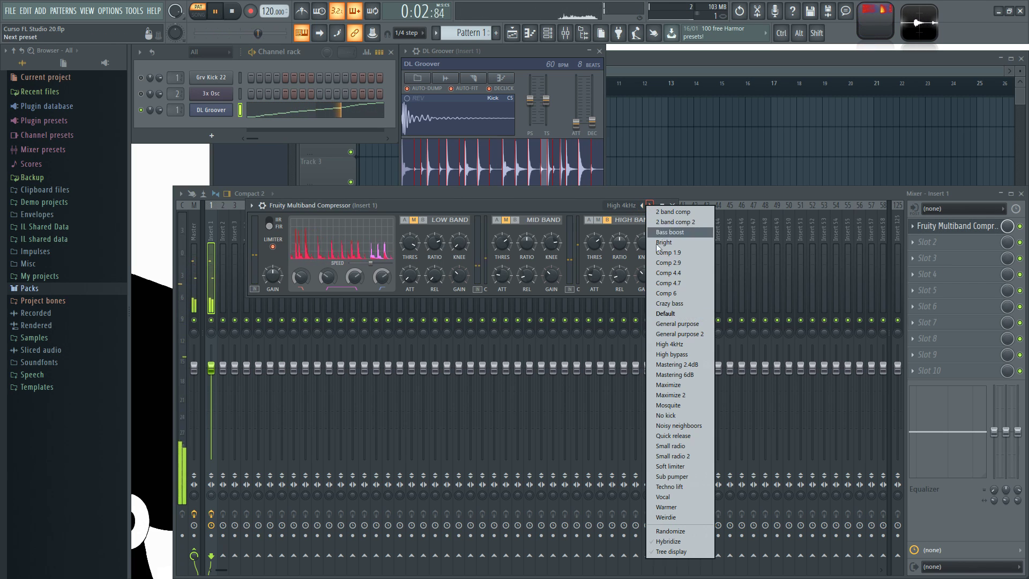
left_click(676, 364)
right_click(646, 206)
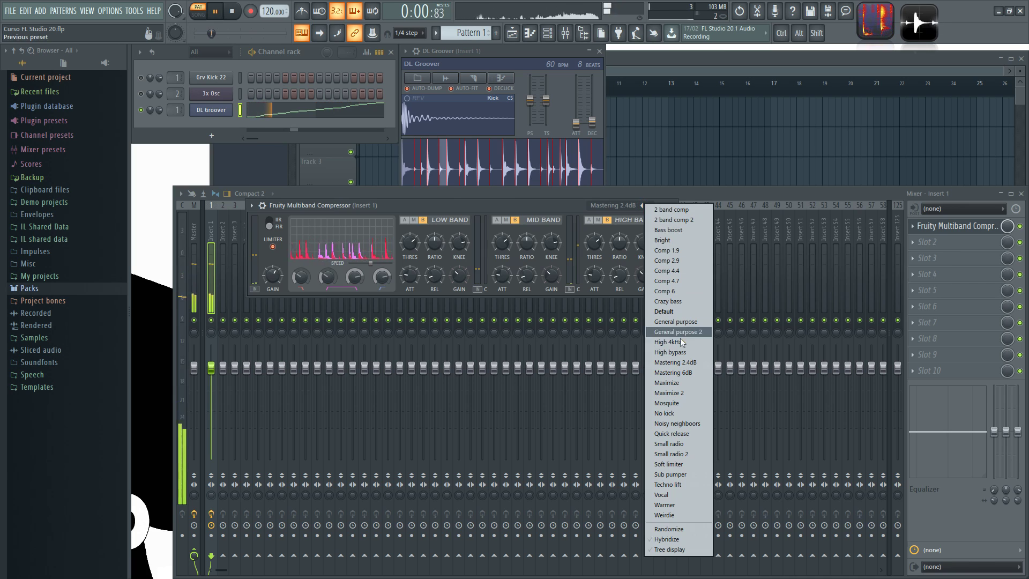
left_click(682, 373)
Audition the Maximize 2, No kick and Soft limiter compressor presets on the playing loop
right_click(649, 206)
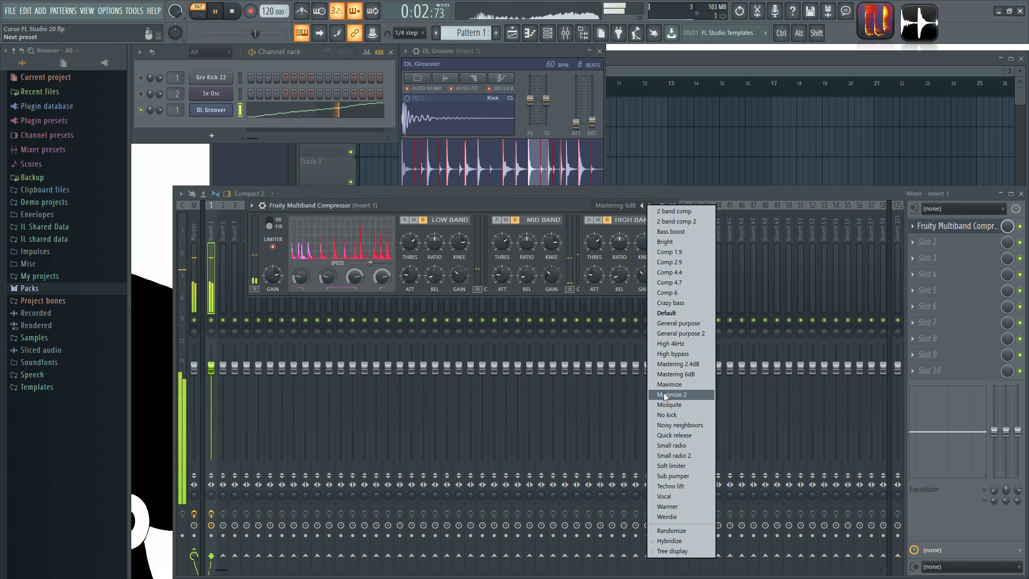
left_click(675, 397)
right_click(648, 206)
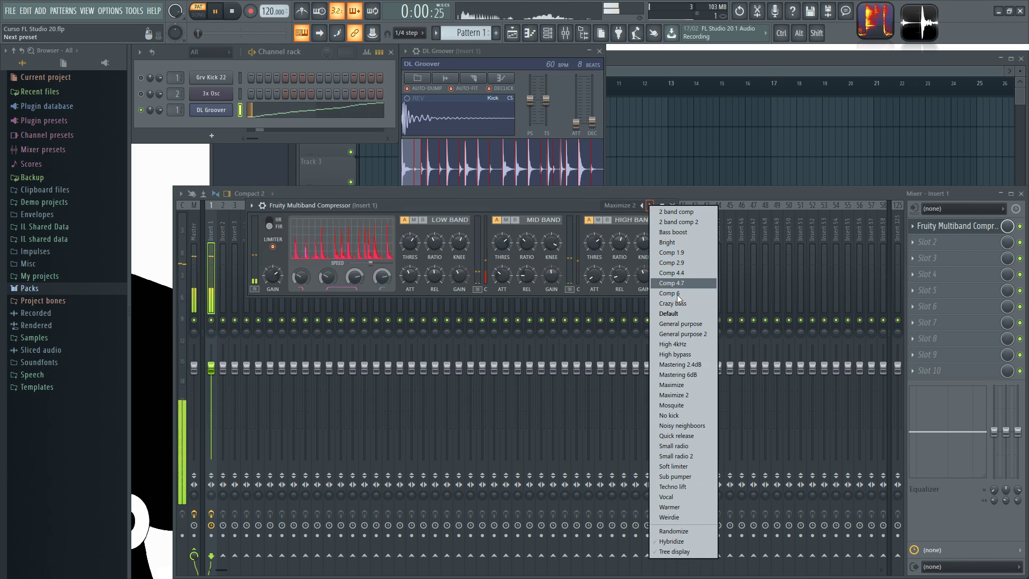
left_click(676, 415)
right_click(647, 206)
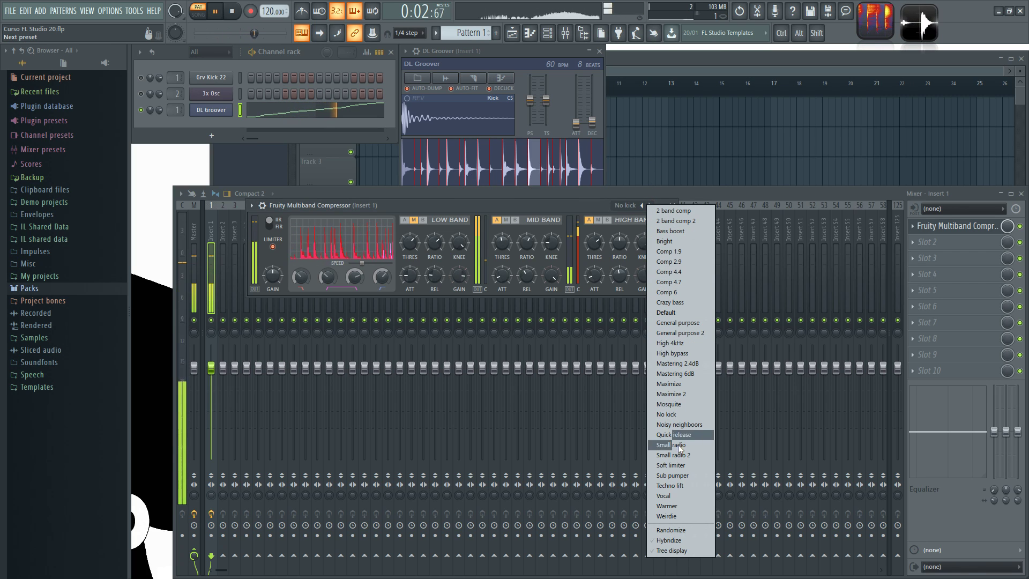
left_click(680, 463)
Audition the Warmer, Weirdie and Maximize compressor presets, and stop playback
right_click(647, 207)
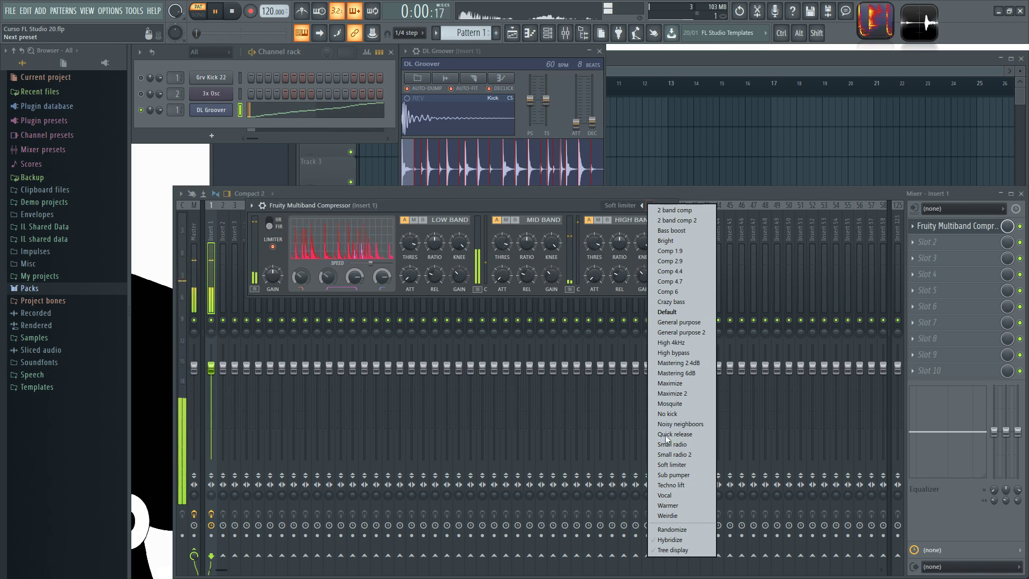
left_click(677, 505)
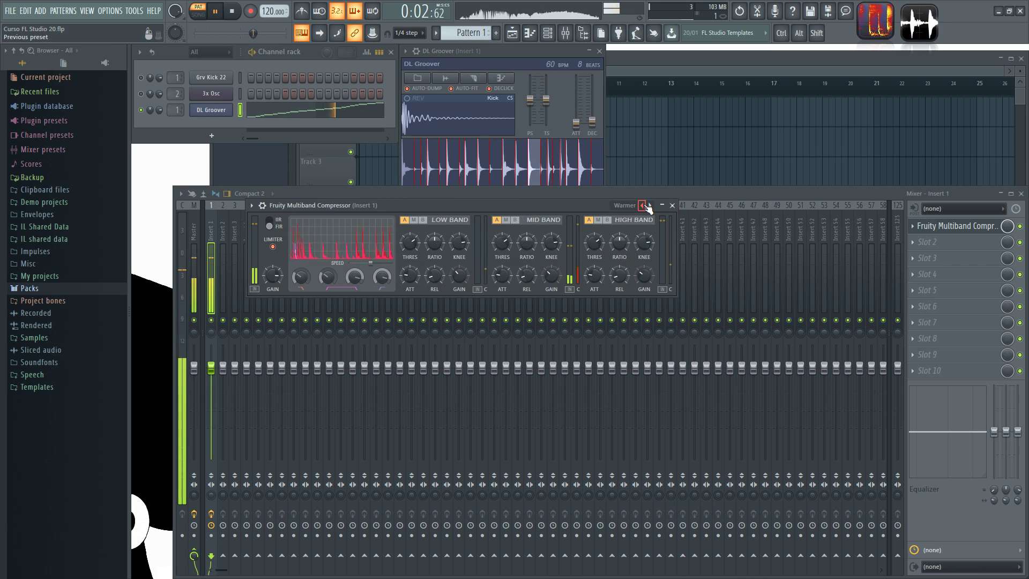
right_click(643, 207)
left_click(673, 517)
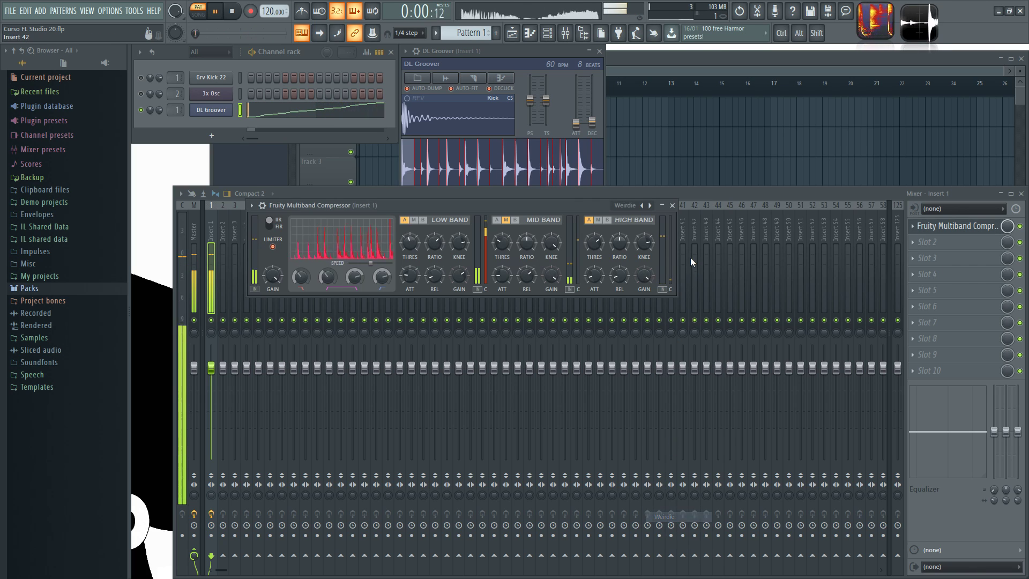
right_click(649, 208)
left_click(688, 392)
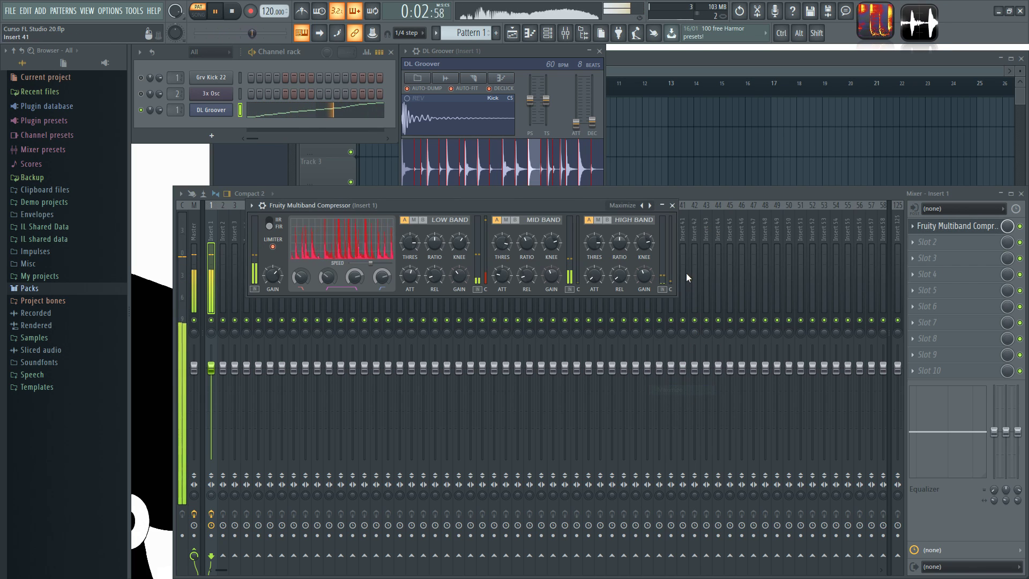
key("space")
Load the Default preset in Fruity Multiband Compressor and shift its window slightly within the mixer
right_click(648, 206)
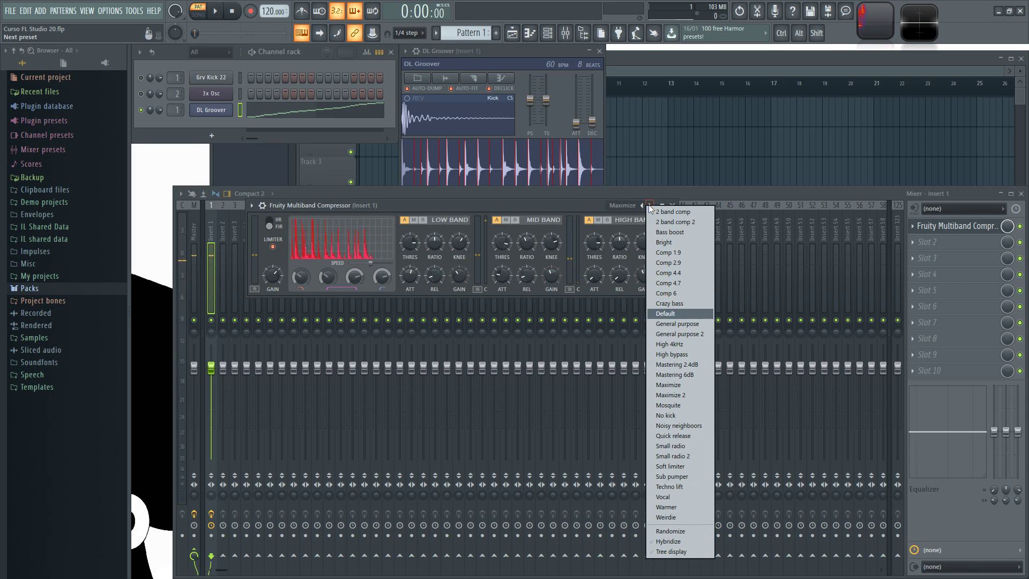
left_click(675, 314)
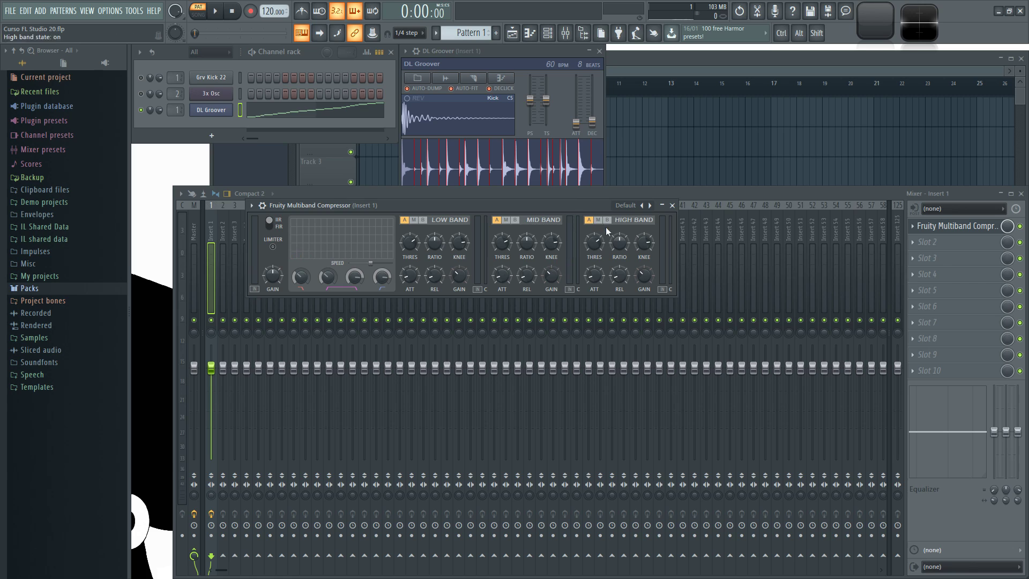
left_click_drag(589, 206, 594, 210)
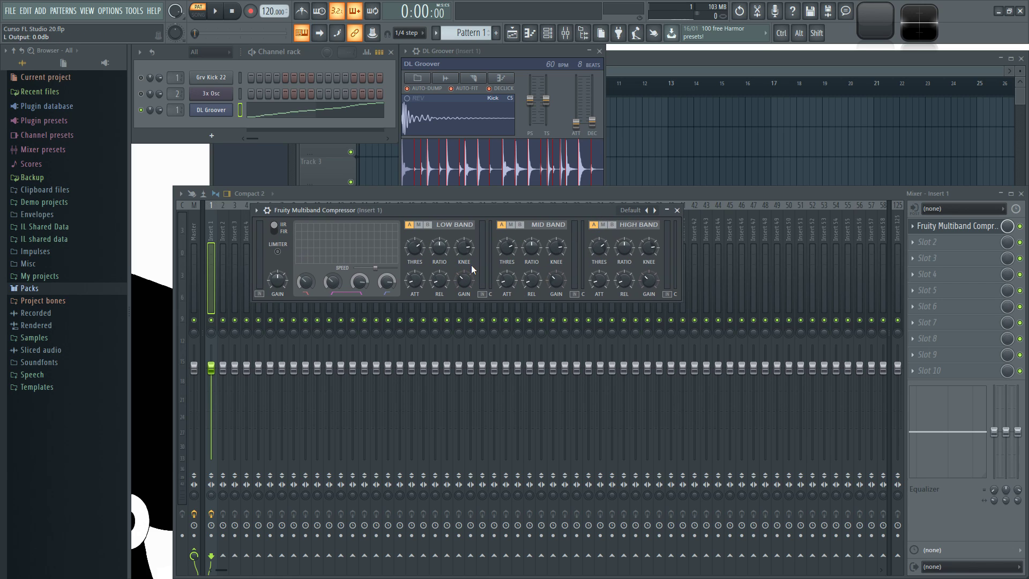
left_click_drag(443, 211, 448, 218)
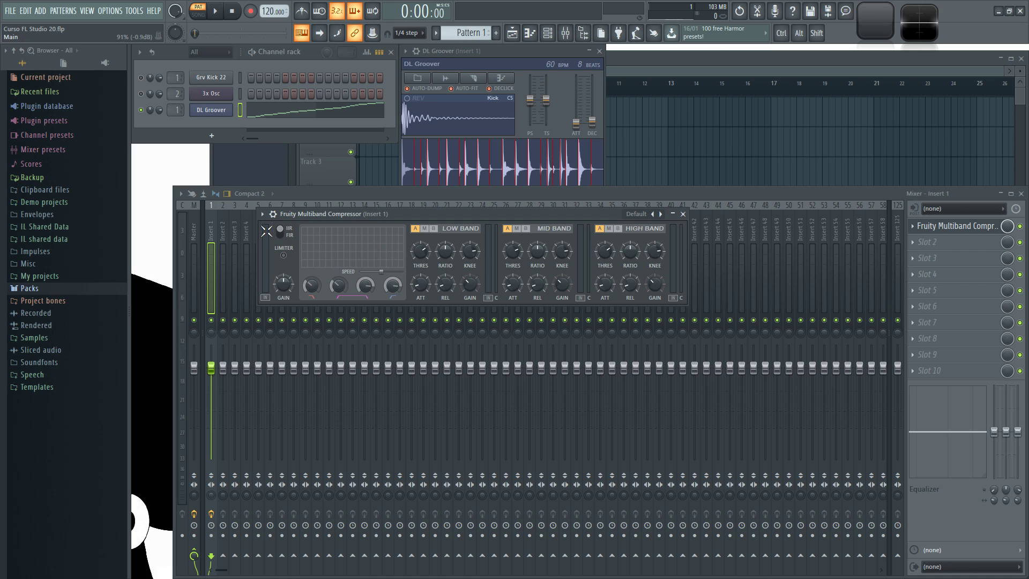
Play the loop several times to examine the compressor's main level meter and the compression meters of its bands
key("space")
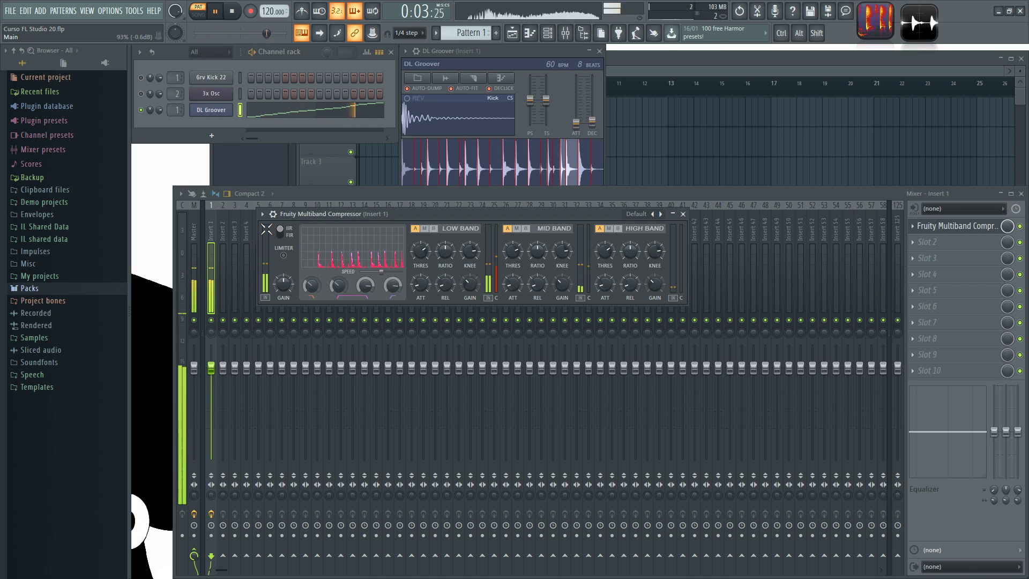
key("space")
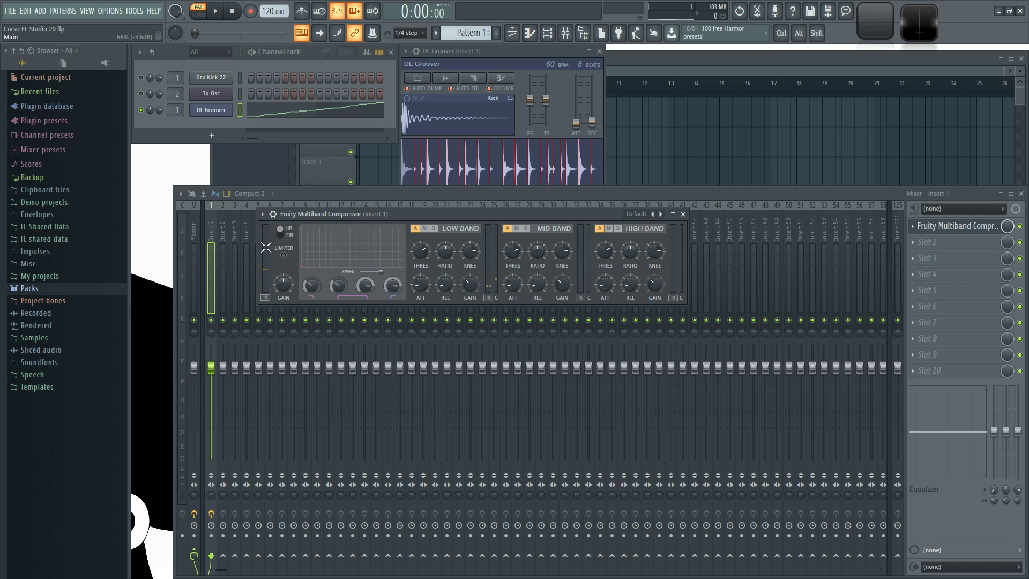
left_click_drag(263, 278, 264, 241)
key("space")
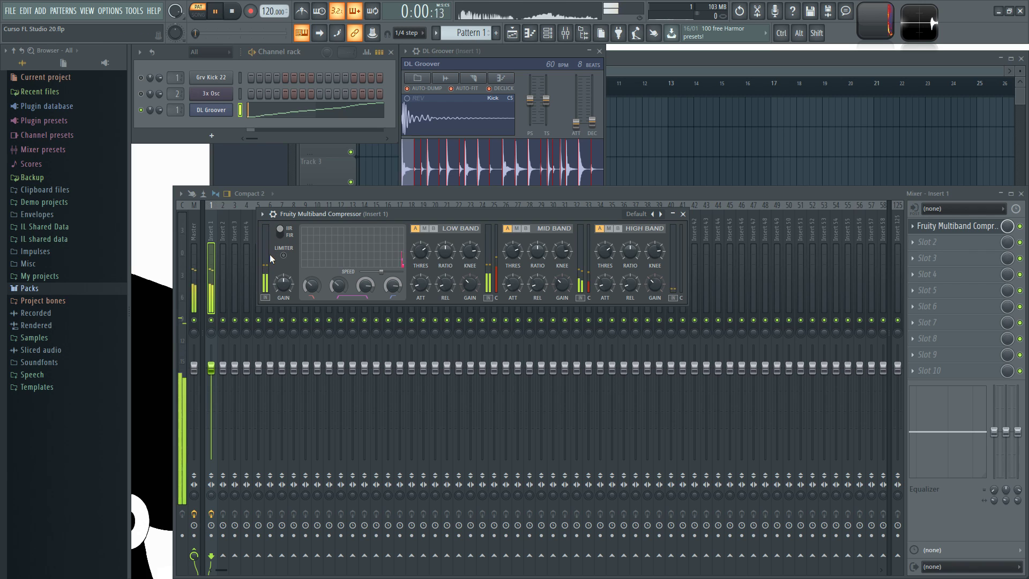
key("space")
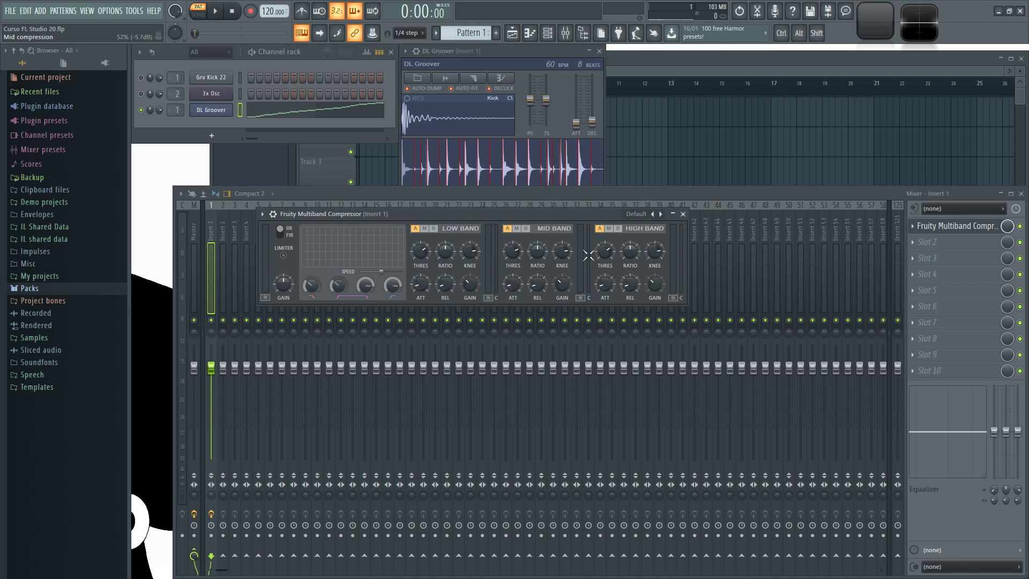
key("space")
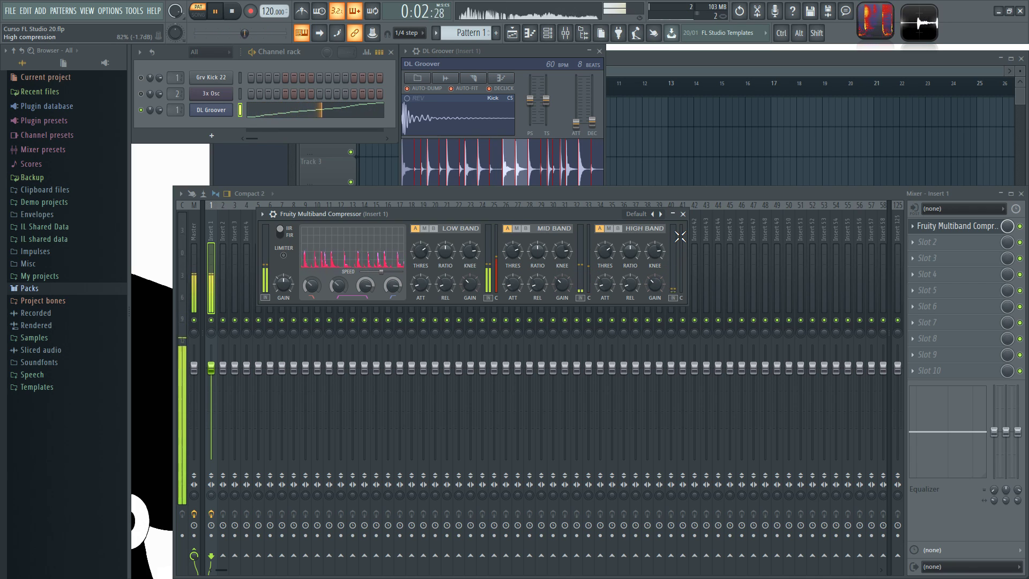
key("space")
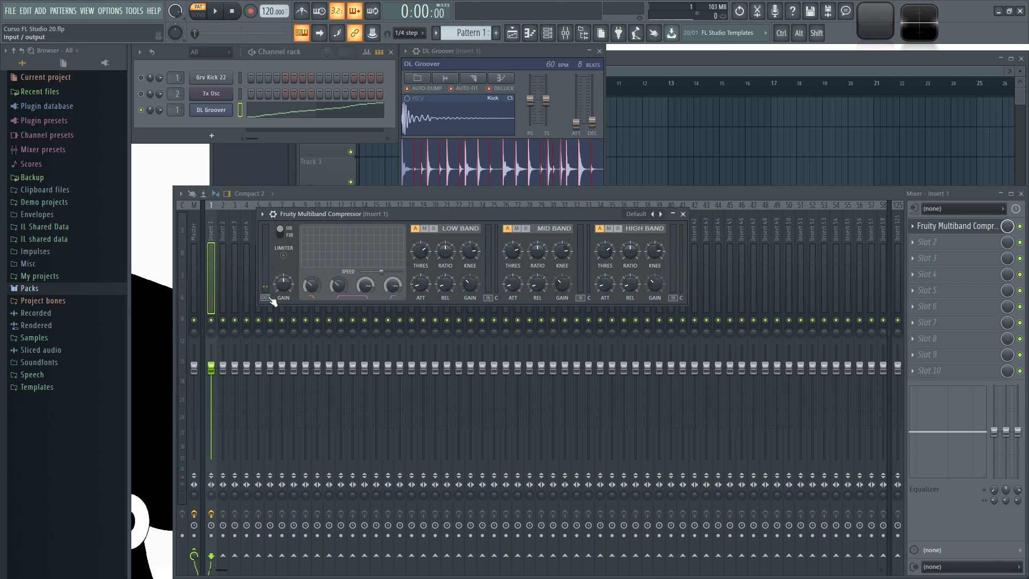
Play the loop briefly to check the main level meter, and load the Mastering 6dB compressor preset
key("space")
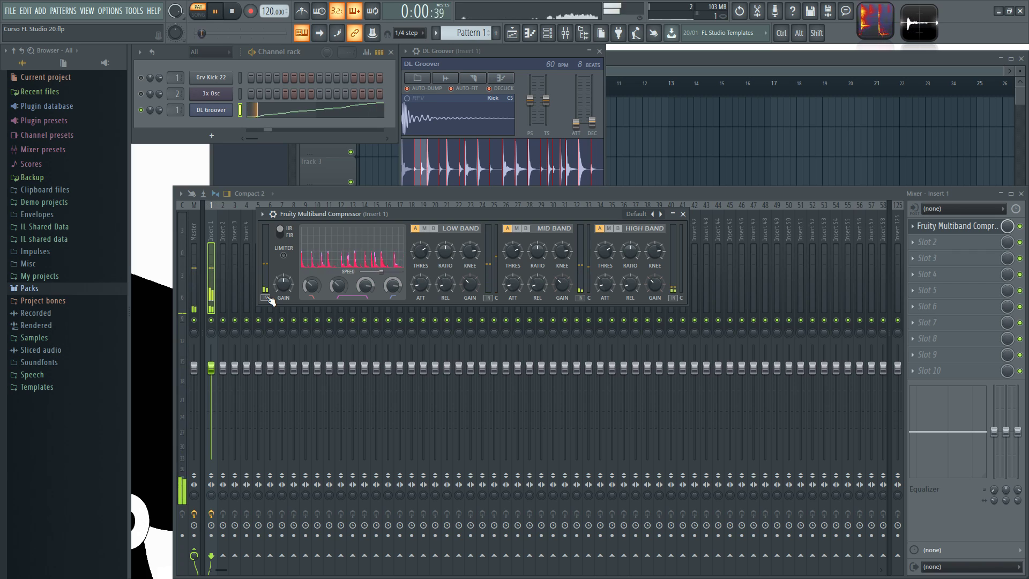
key("space")
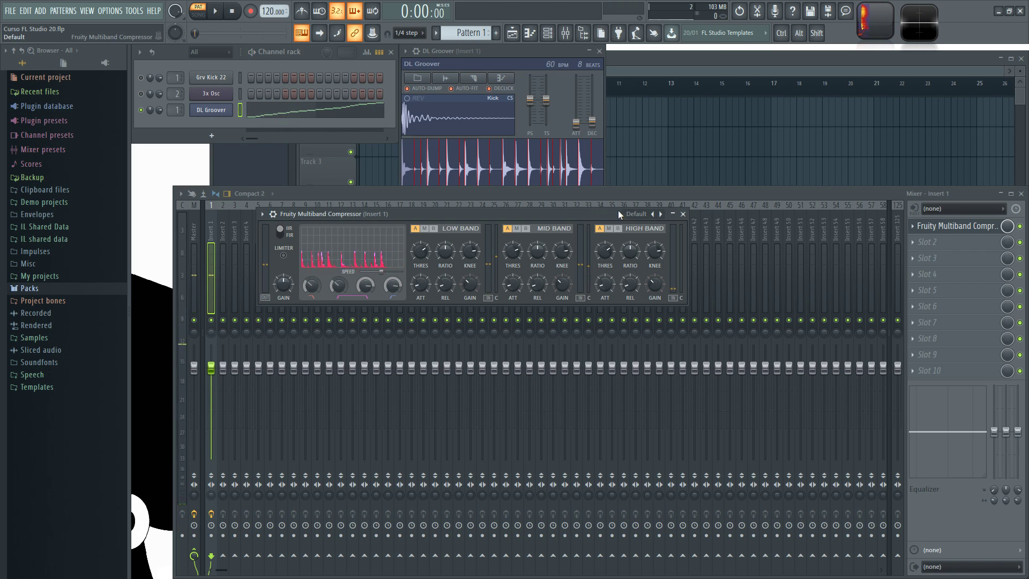
left_click(648, 214)
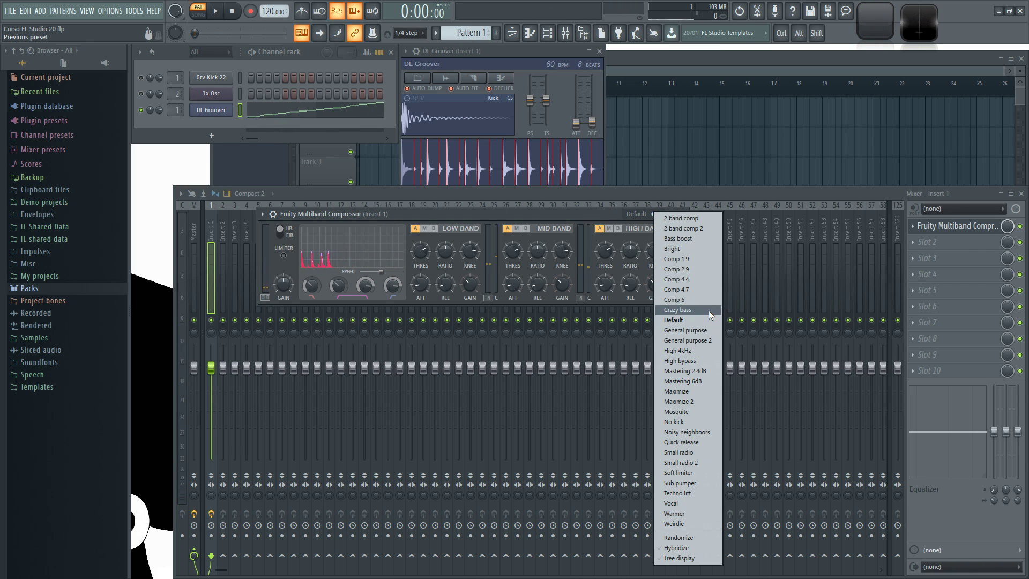
left_click(704, 381)
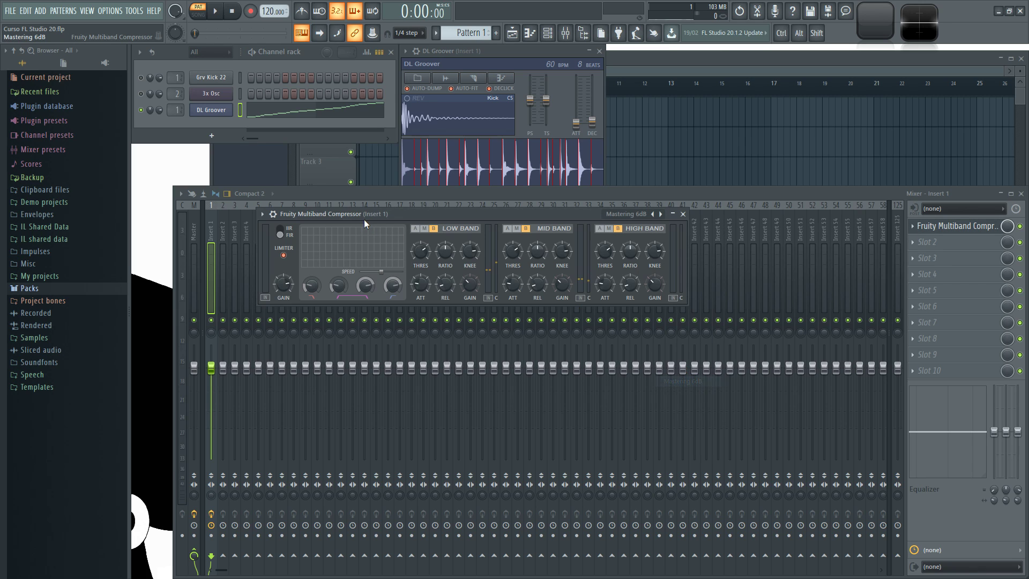
Play the loop while switching the compressor's main level meter between input and output to compare the levels
key("space")
left_click(265, 297)
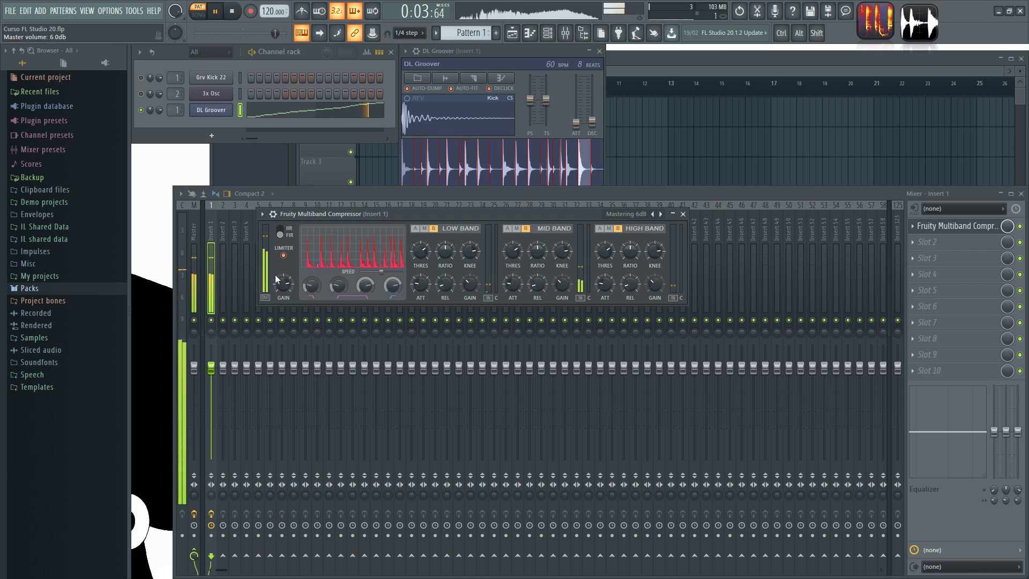
left_click(266, 297)
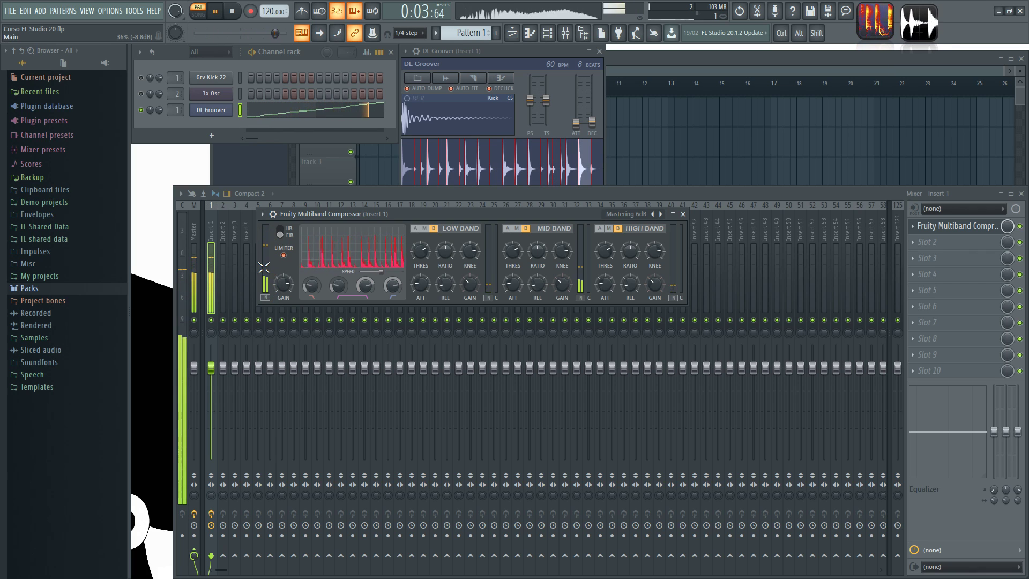
key("space")
Compare input and output levels on the low, mid and high band meters during playback, and stop the loop
left_click(488, 298)
left_click(490, 298)
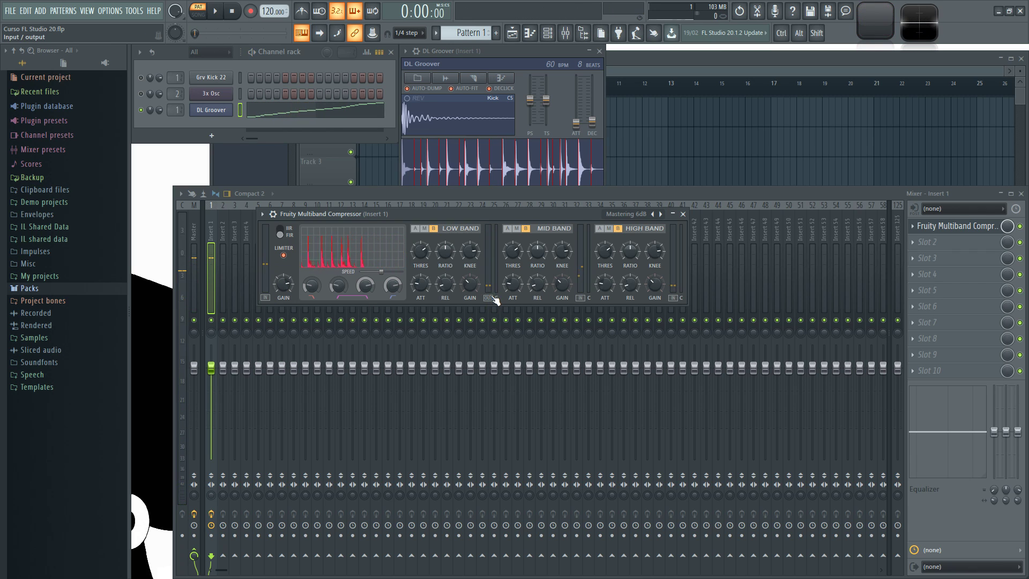
key("space")
left_click(489, 298)
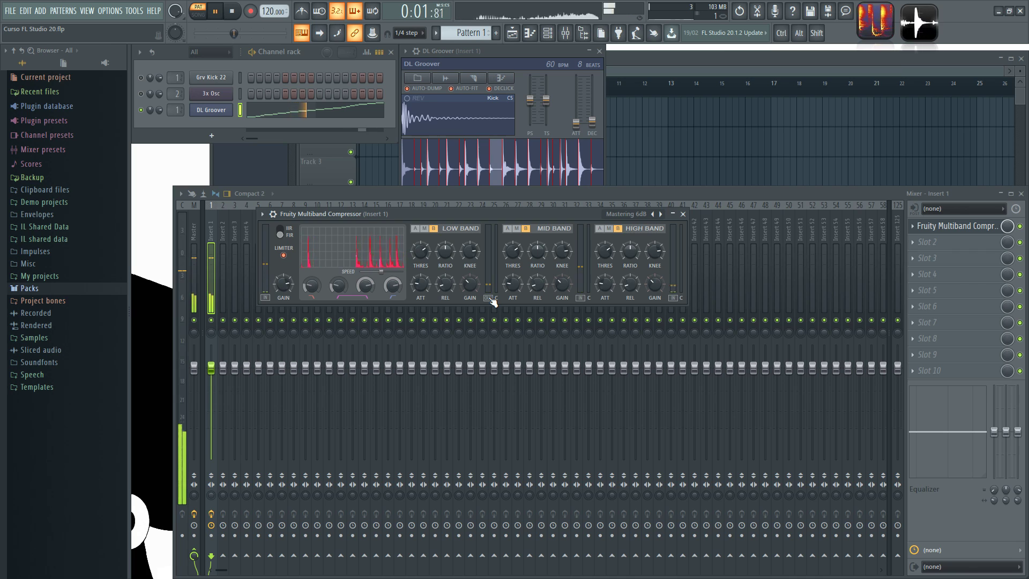
left_click(581, 298)
left_click(581, 298)
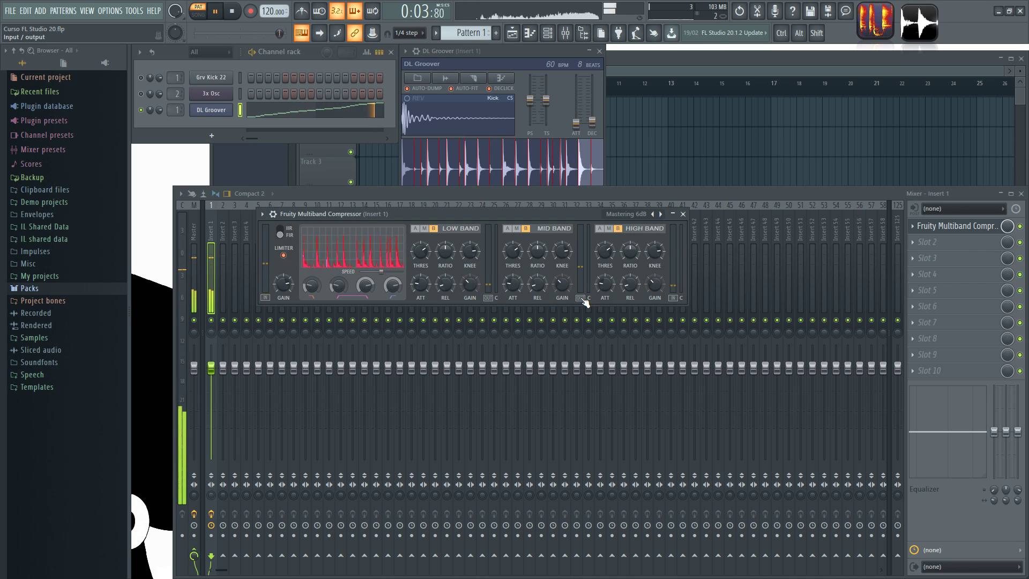
left_click(673, 298)
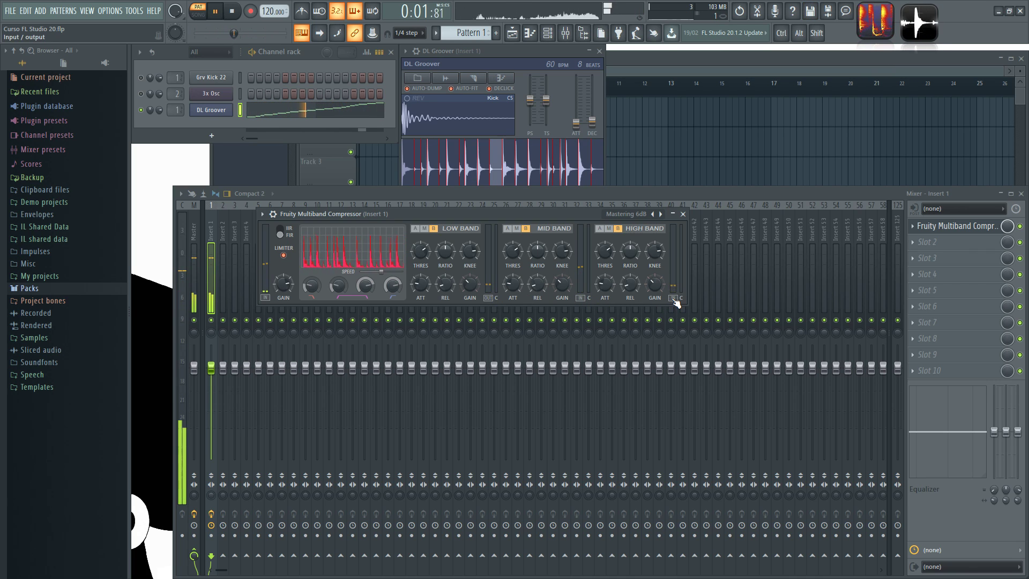
key("space")
Load the Default preset in Fruity Multiband Compressor and shift its window slightly within the mixer
left_click(660, 213)
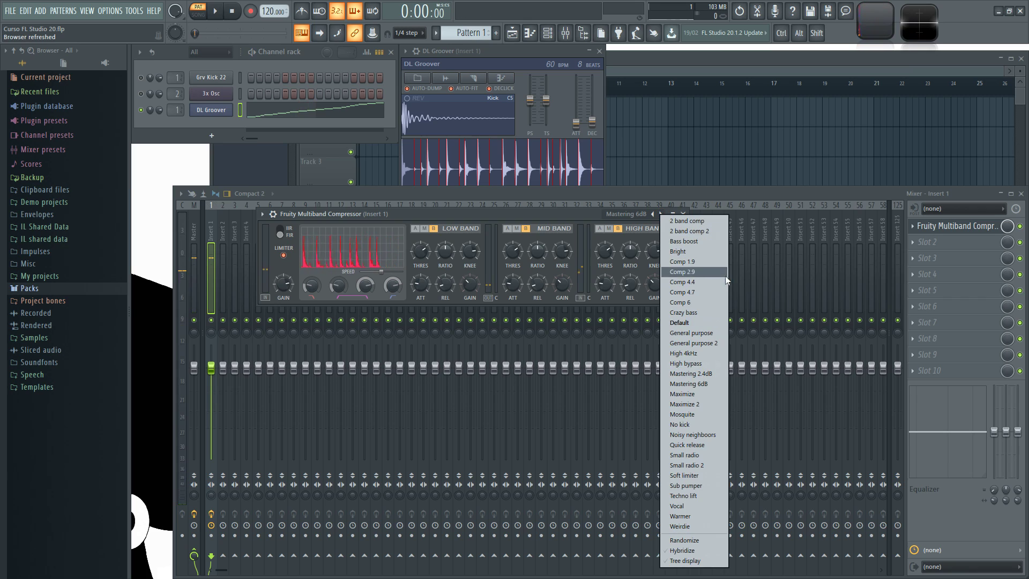
left_click(689, 320)
left_click_drag(549, 218, 554, 224)
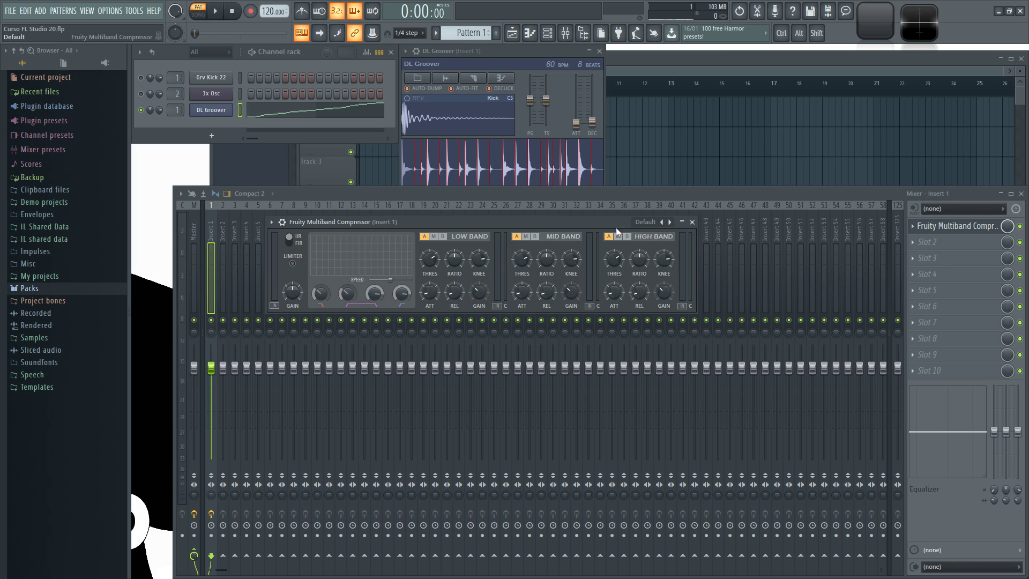
Toggle the band filter type between IIR and FIR, leaving it on LP FIR, and reposition the compressor window
left_click(289, 241)
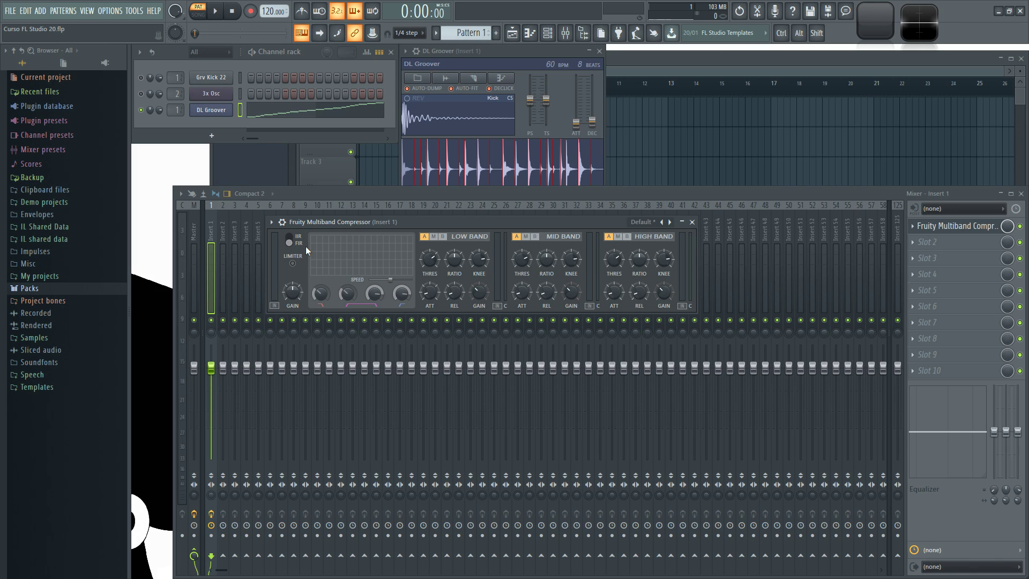
left_click(304, 242)
left_click_drag(409, 226, 395, 222)
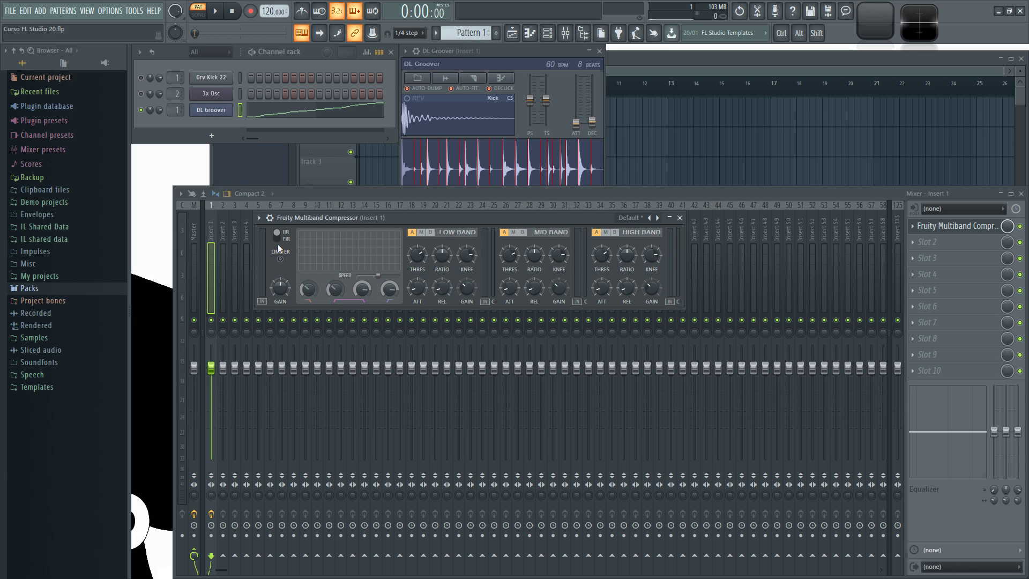
left_click_drag(372, 215, 387, 227)
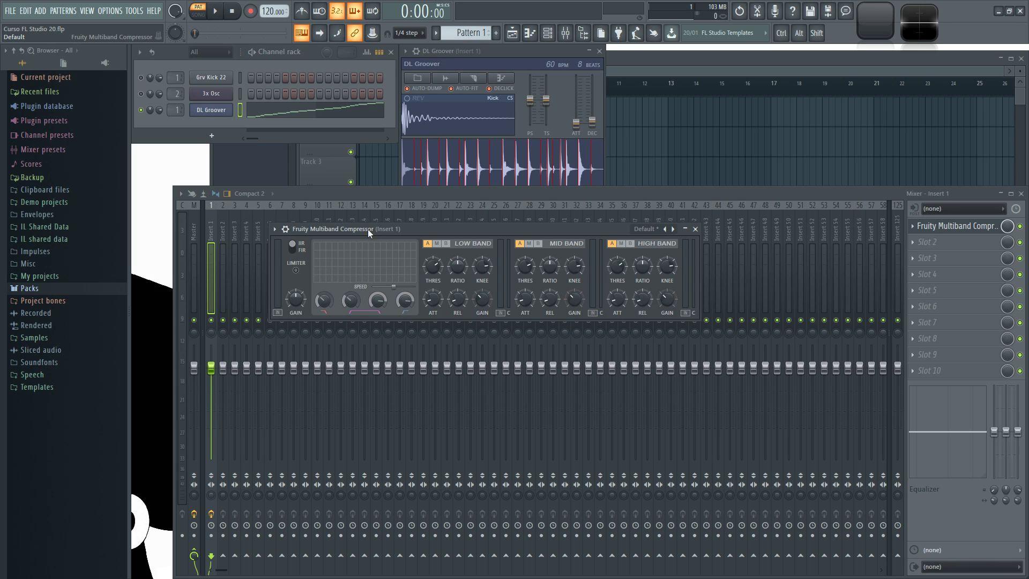
left_click(301, 251)
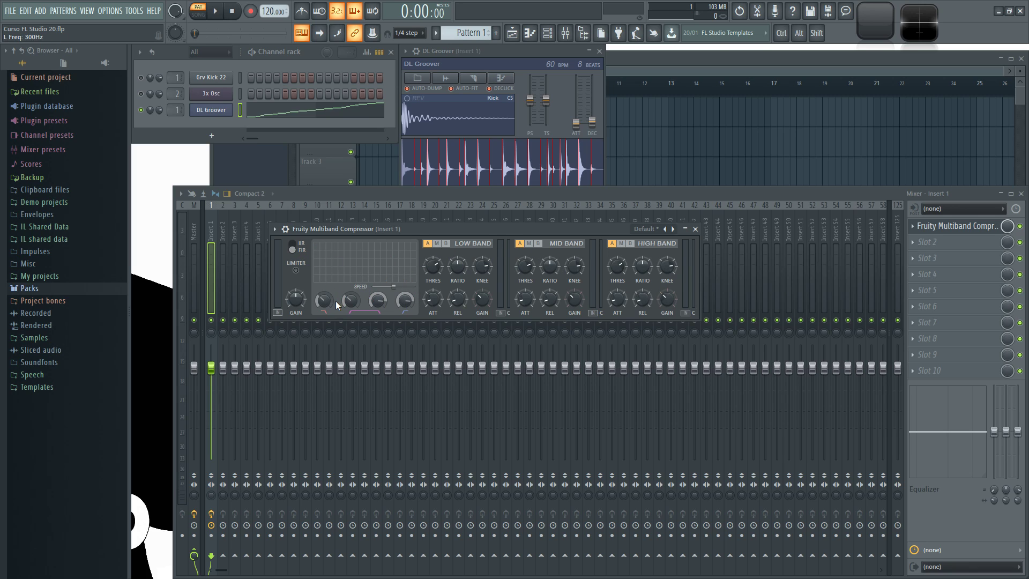
left_click(295, 247)
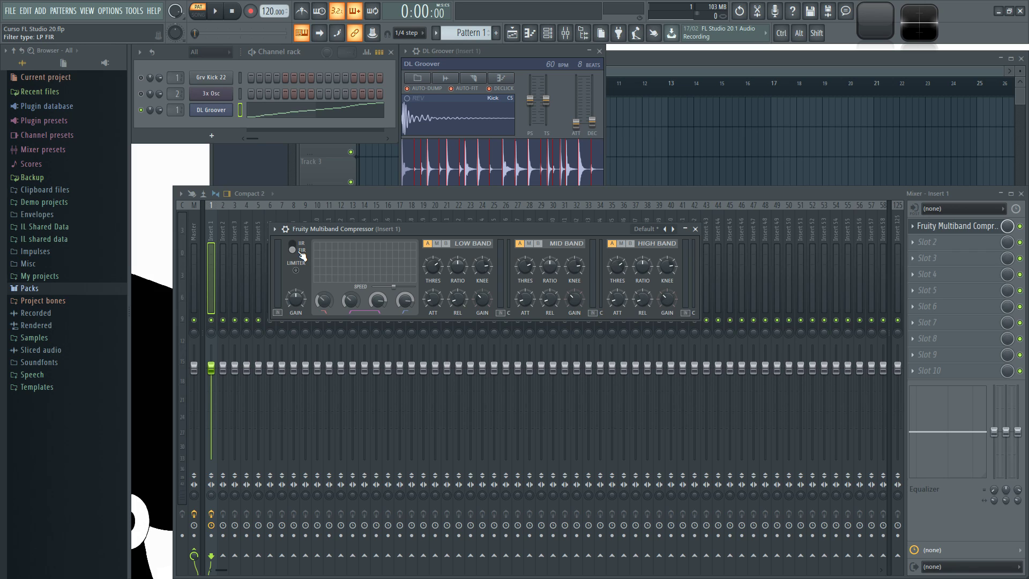
Play the loop while adjusting the band frequency controls, taking the low band frequency down to 20 Hz
left_click_drag(329, 288, 329, 270)
left_click_drag(382, 301, 405, 298)
key("space")
left_click_drag(324, 301, 324, 325)
left_click_drag(378, 300, 377, 315)
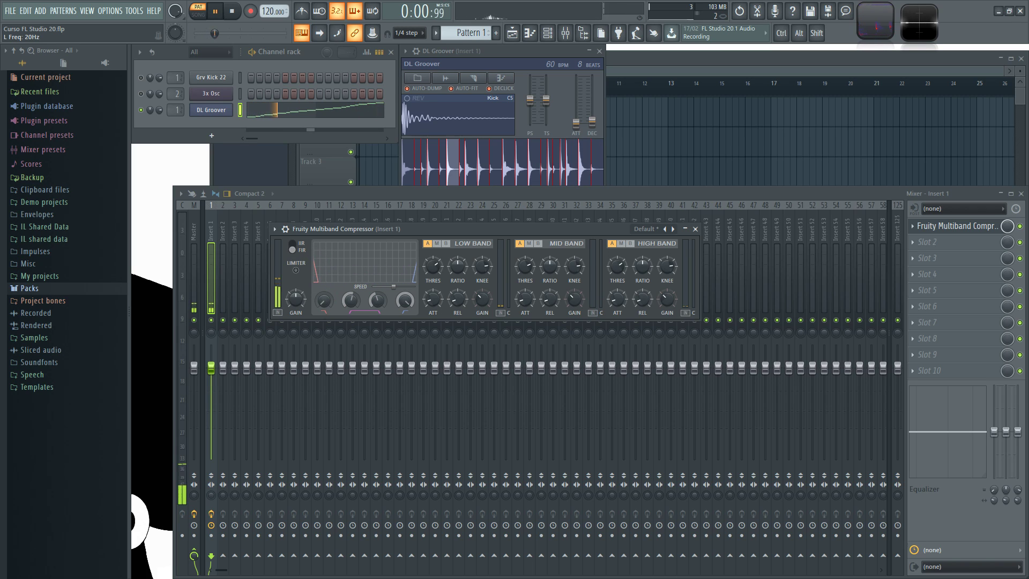
Adjust the mid and high band frequencies, raise the low band frequency to 20000 Hz, and bring it back down
left_click_drag(407, 301, 407, 317)
left_click_drag(349, 297, 353, 246)
left_click_drag(324, 301, 324, 252)
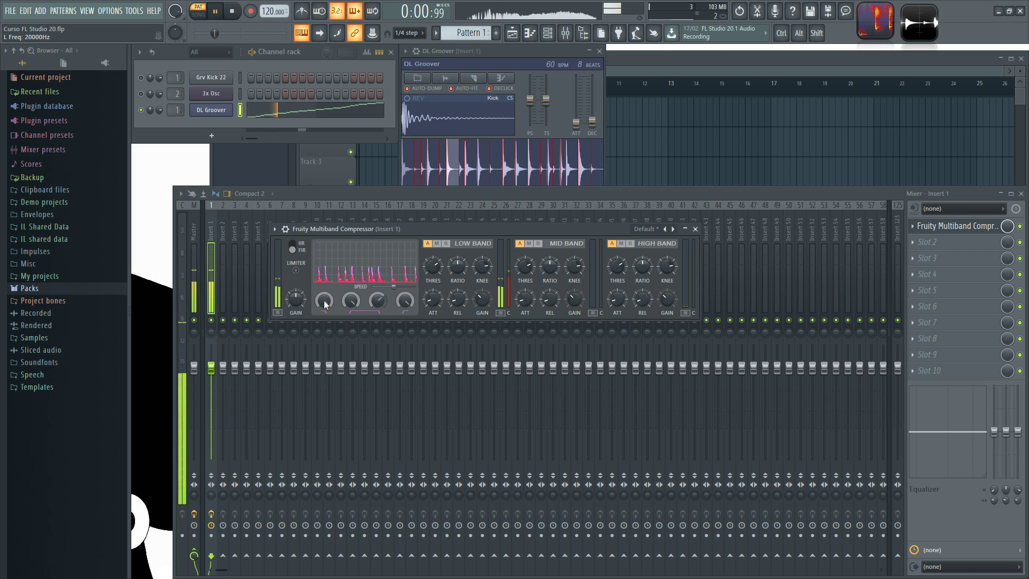
mouse_move(324, 300)
left_mouse_down()
mouse_move(323, 325)
mouse_move(324, 302)
left_mouse_up()
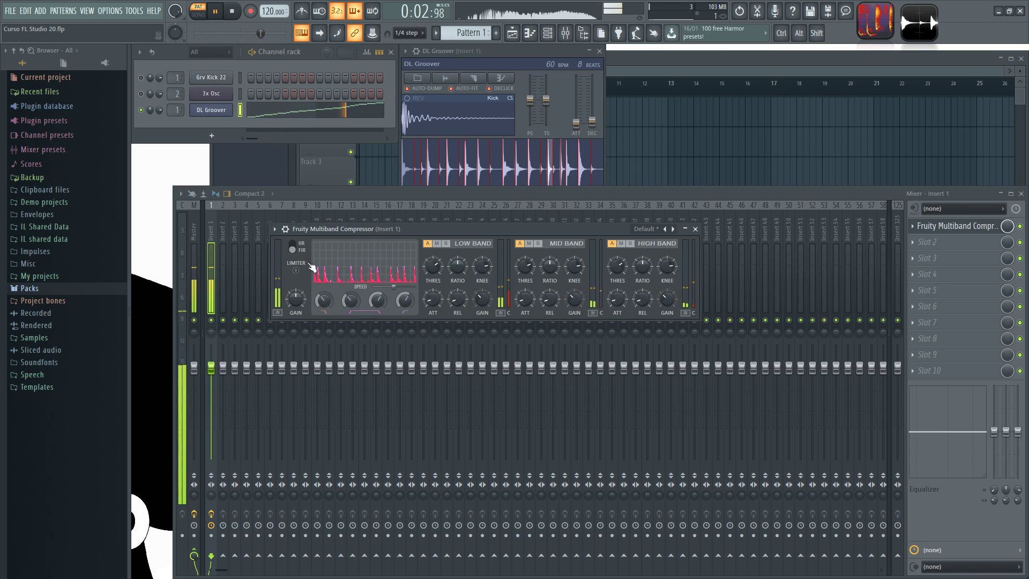
Compare the BW IIR and LP FIR filter types on the playing loop, and stop playback
left_click(299, 249)
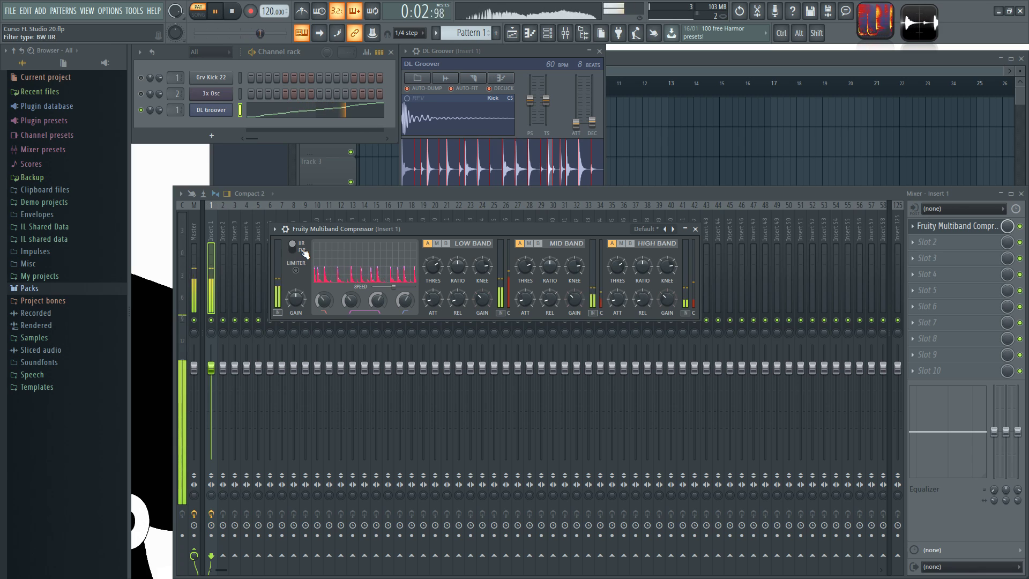
left_click(300, 250)
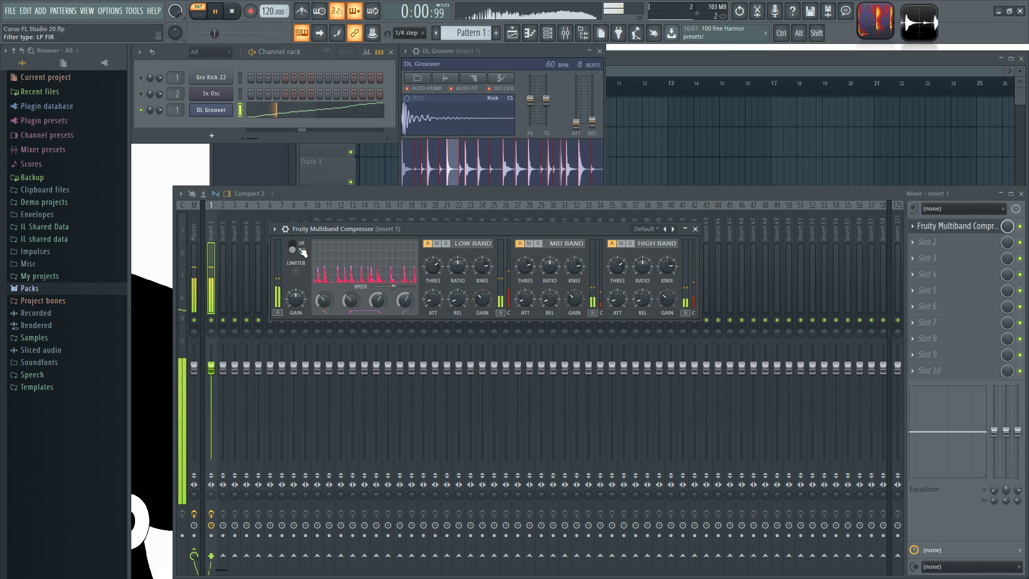
key("space")
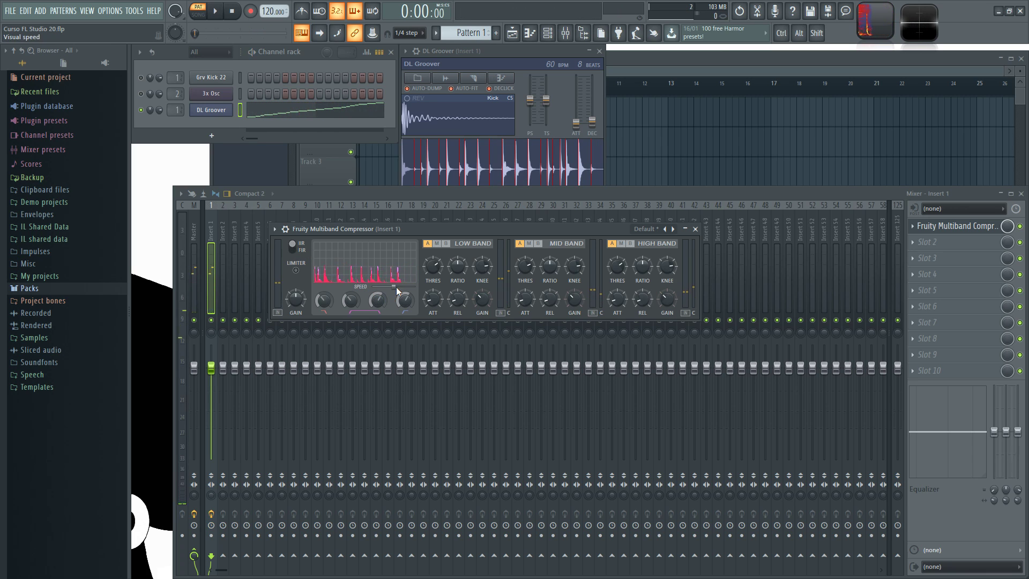
Vary the level graph's visual speed while the loop plays, and stop playback
left_click_drag(394, 286, 372, 286)
key("space")
left_click_drag(397, 287, 379, 288)
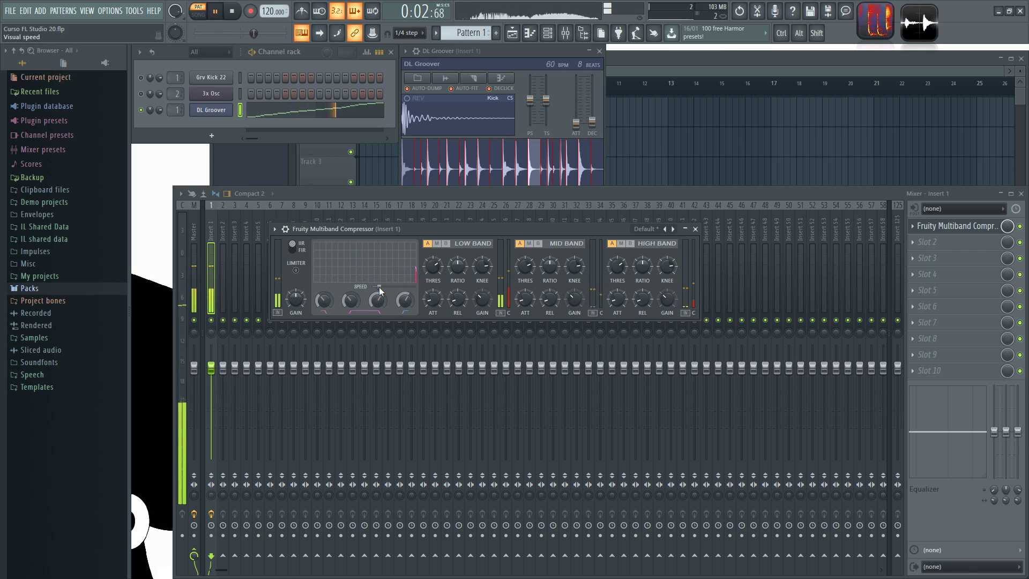
mouse_move(387, 285)
left_mouse_down()
mouse_move(413, 287)
mouse_move(385, 286)
mouse_move(400, 291)
left_mouse_up()
key("space")
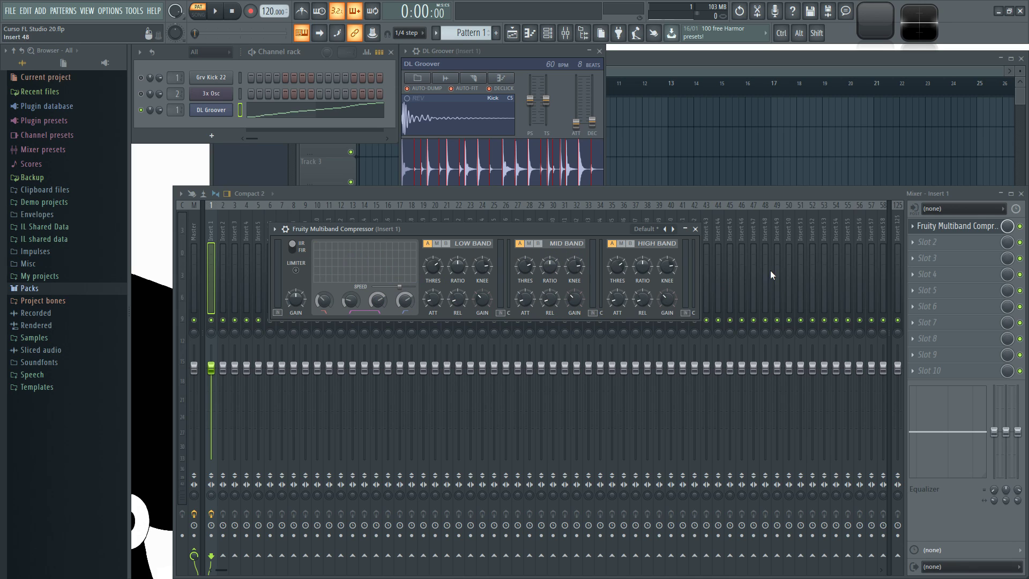
Reload the Default compressor preset while the loop plays, and stop playback
key("space")
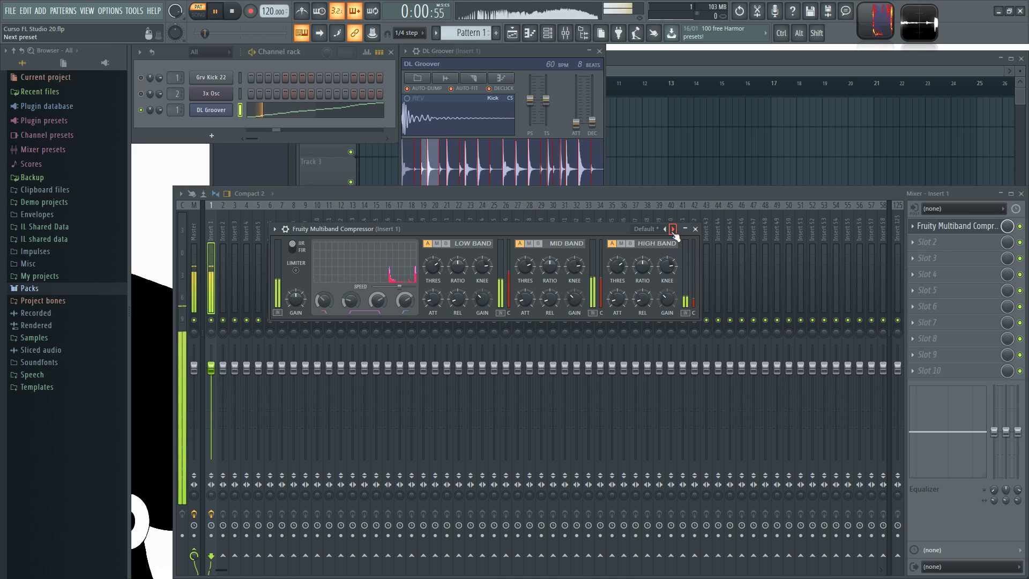
right_click(674, 229)
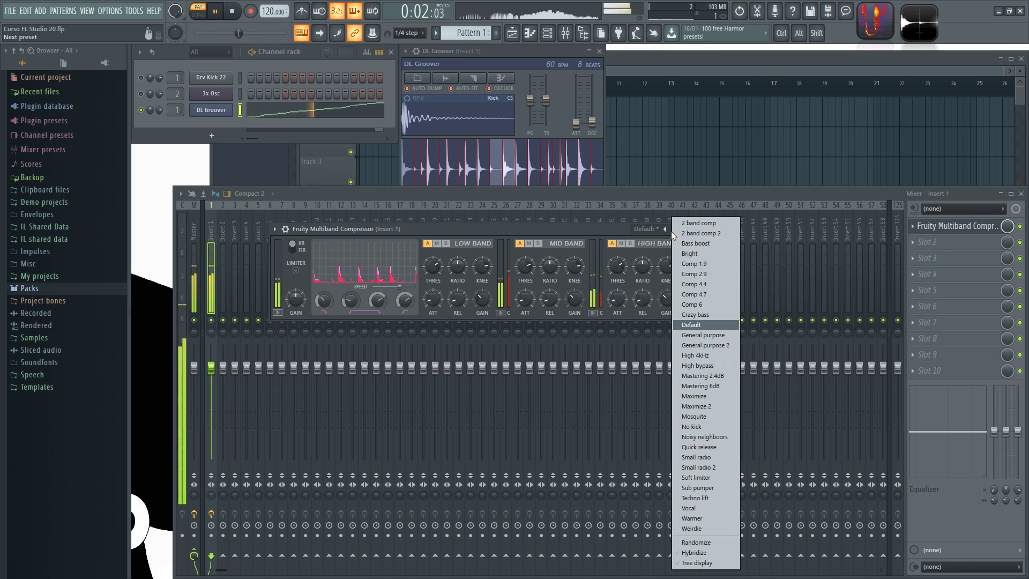
left_click(700, 321)
key("space")
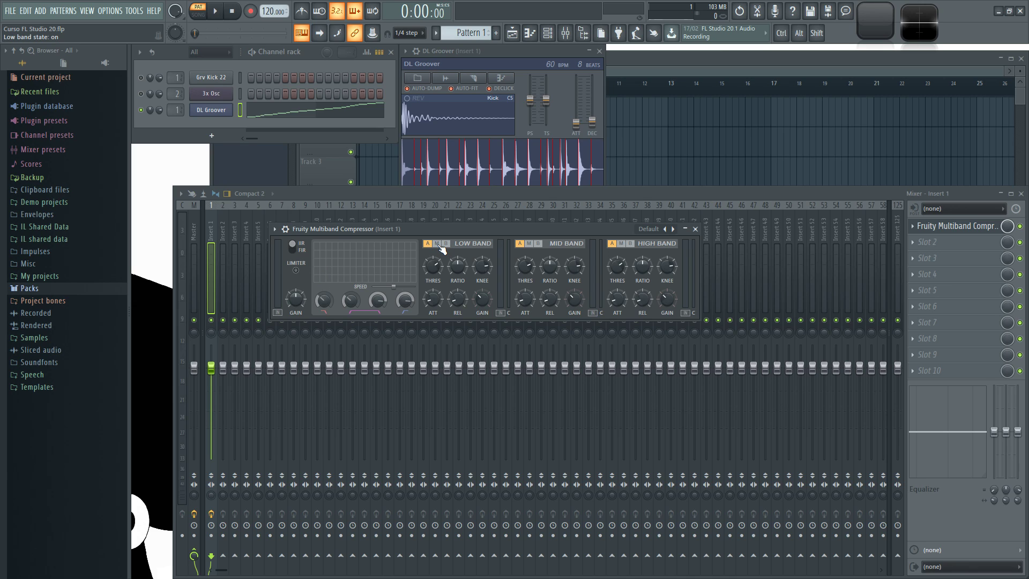
Mute the low band while the loop plays, switch the band to bypass, and stop playback
key("space")
left_click(438, 244)
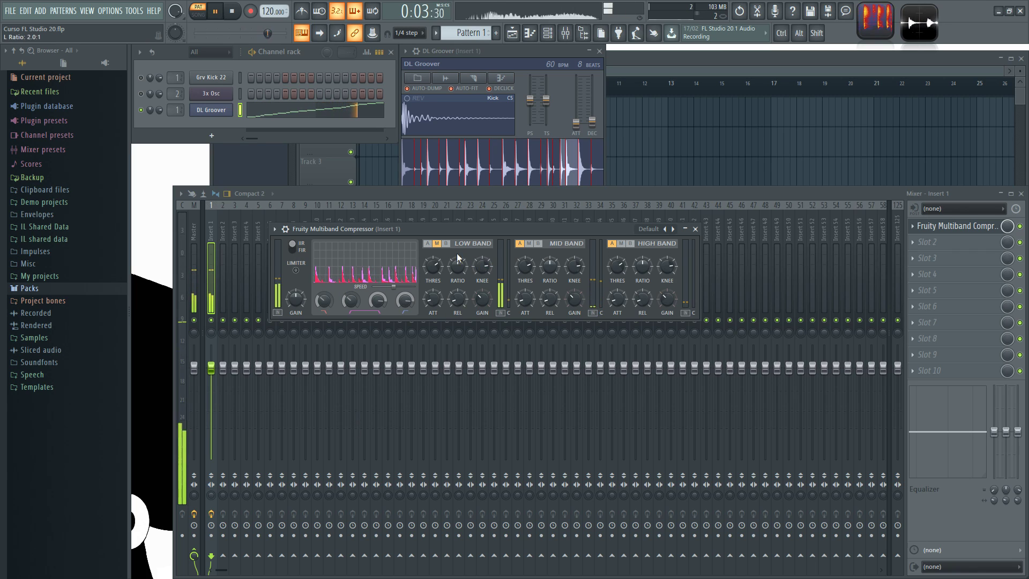
key("space")
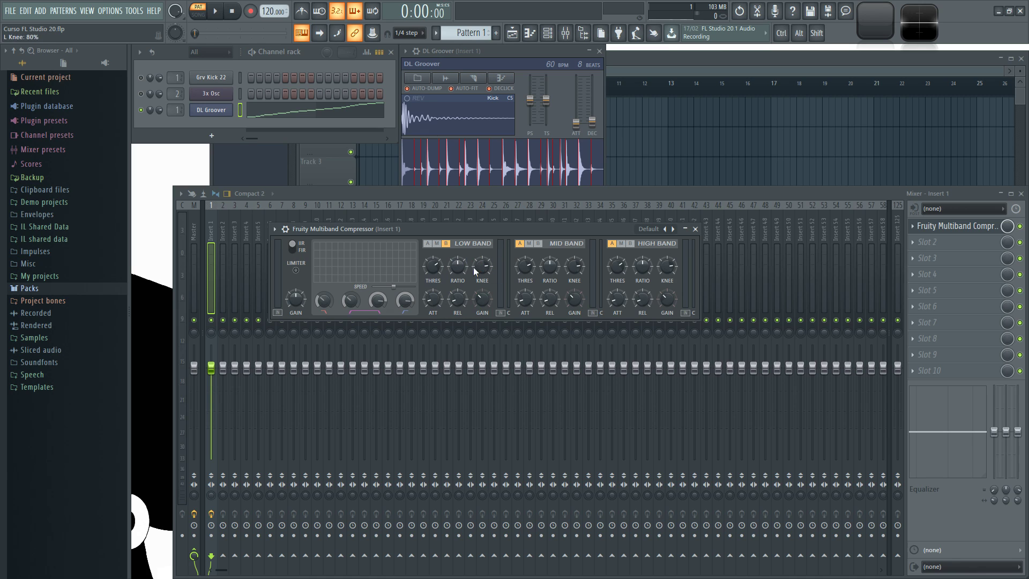
Adjust the low band's compression controls while the loop plays, taking its threshold down to -41.8 dB, and stop playback
key("space")
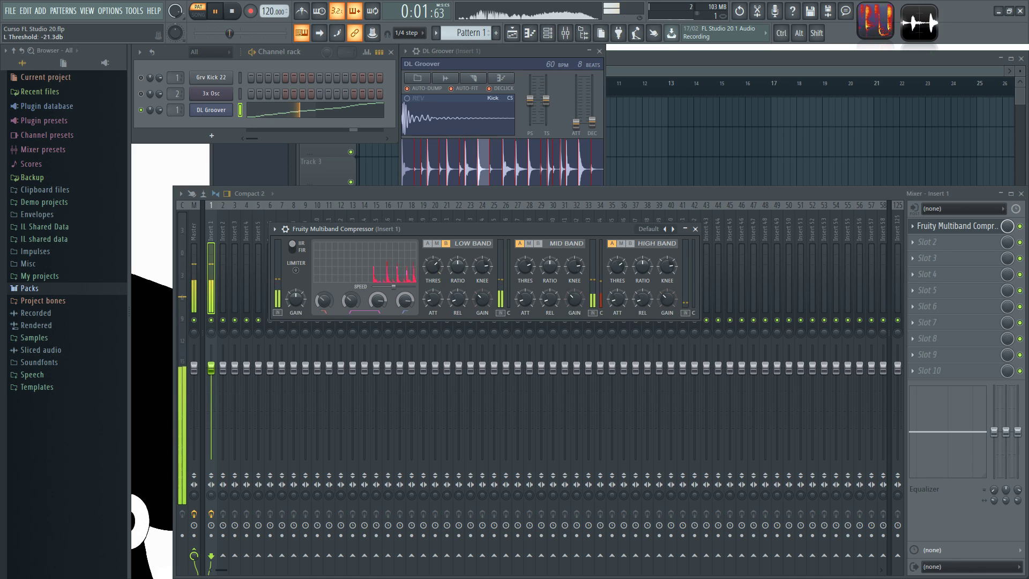
left_click_drag(458, 269, 482, 280)
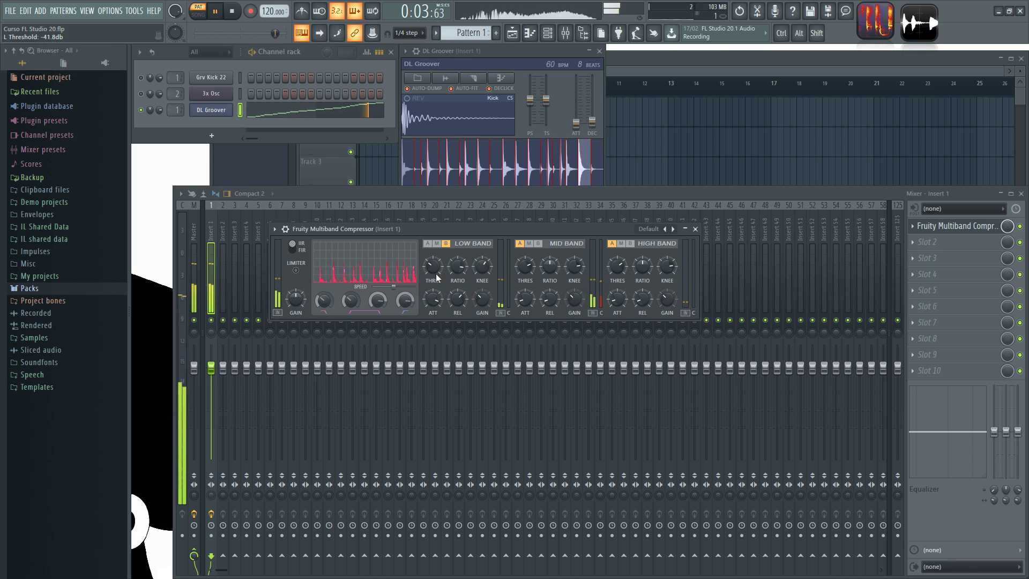
key("space")
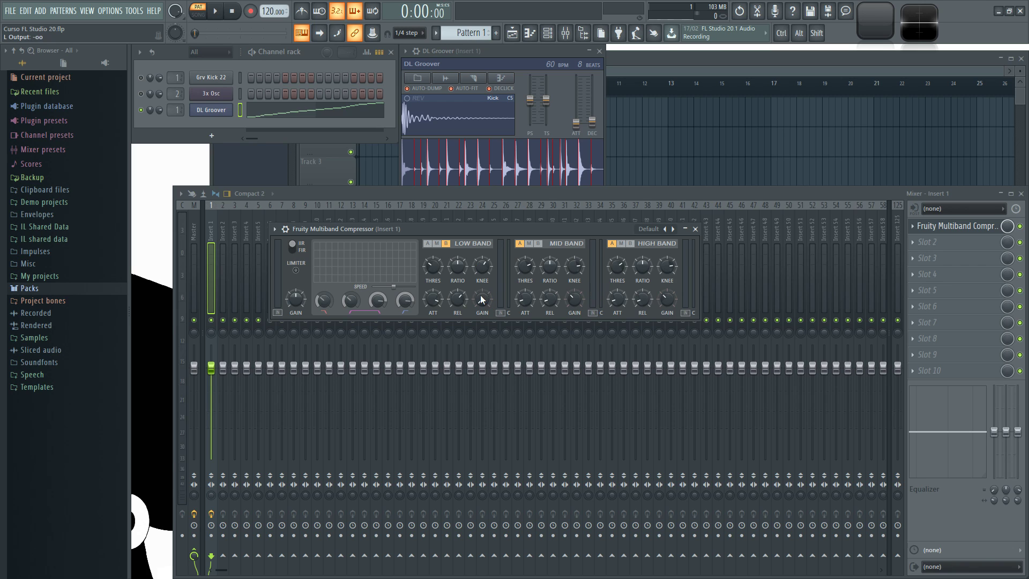
Raise the low band's gain to 9.7 dB on the playing loop, reduce it to 4.7 dB, and stop playback
key("space")
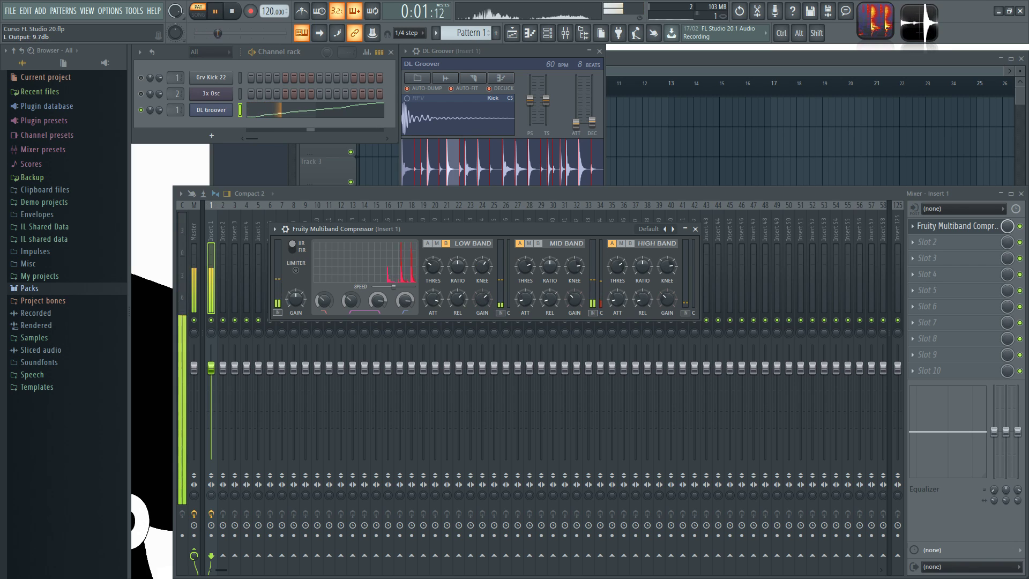
key("space")
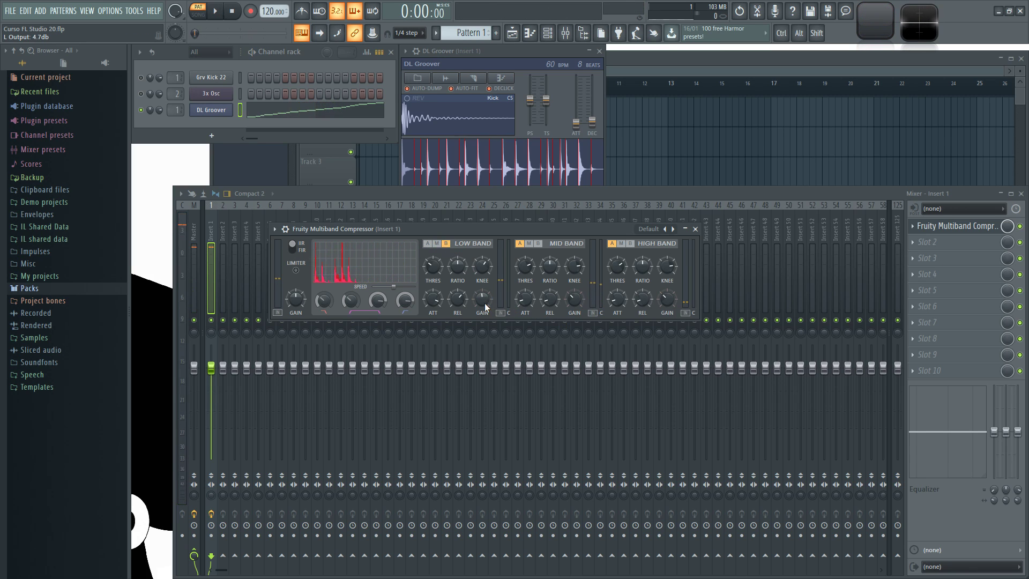
Reset the low band's gain to 0.0 dB, mute the mid and high bands while the loop plays, and stop playback
key("space")
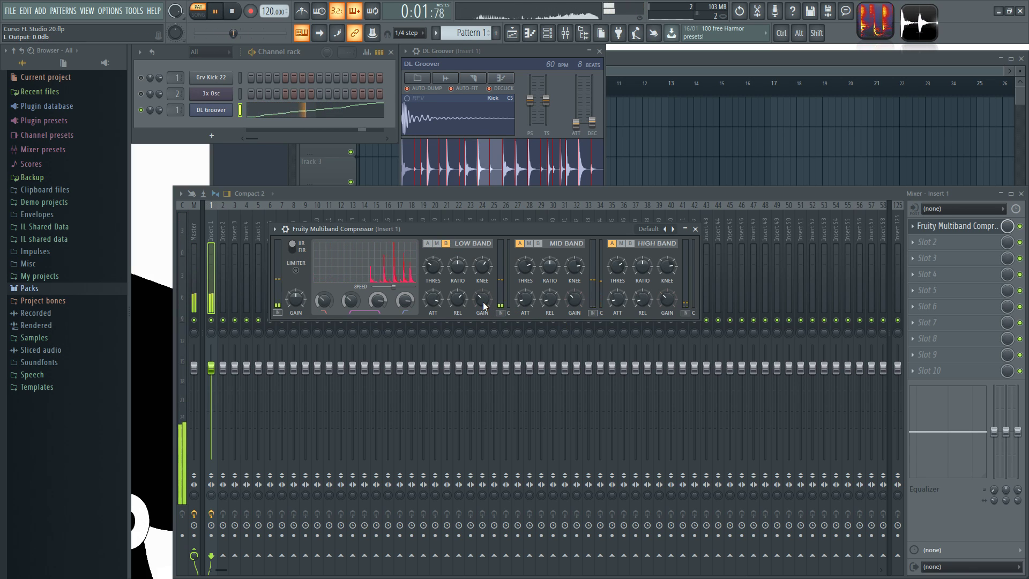
key("space")
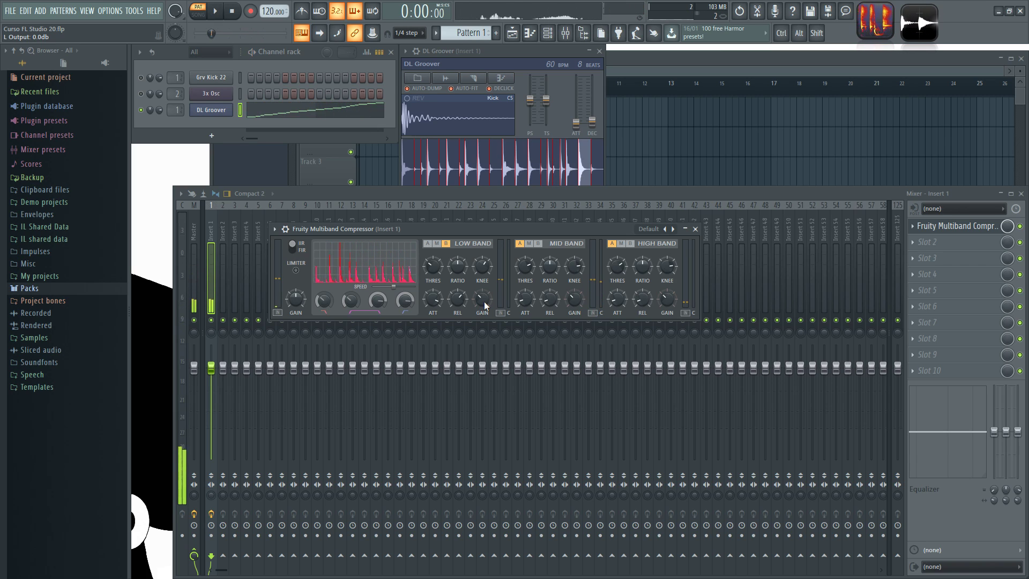
key("space")
left_click(538, 243)
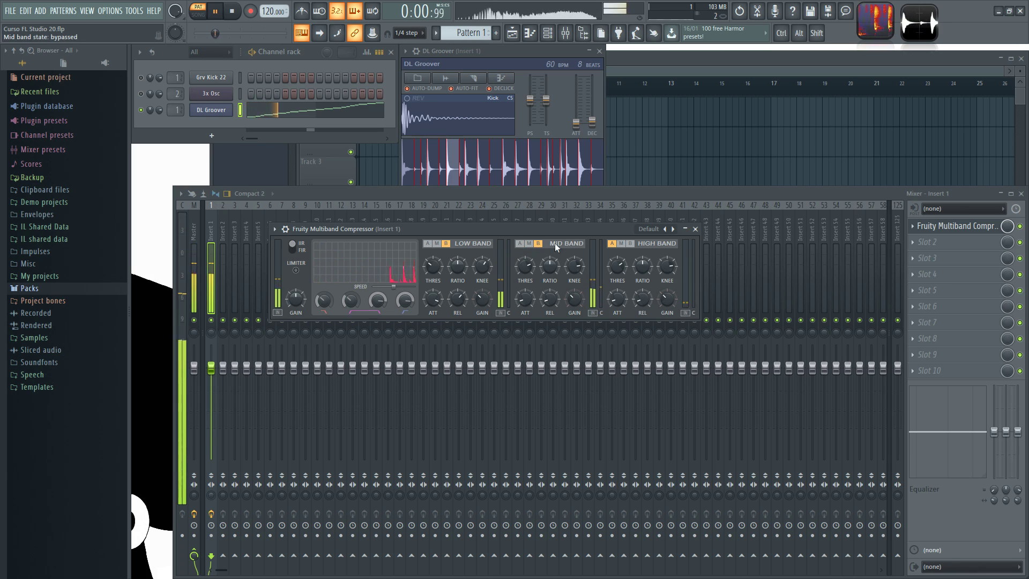
left_click(629, 244)
left_click(621, 244)
left_click(529, 244)
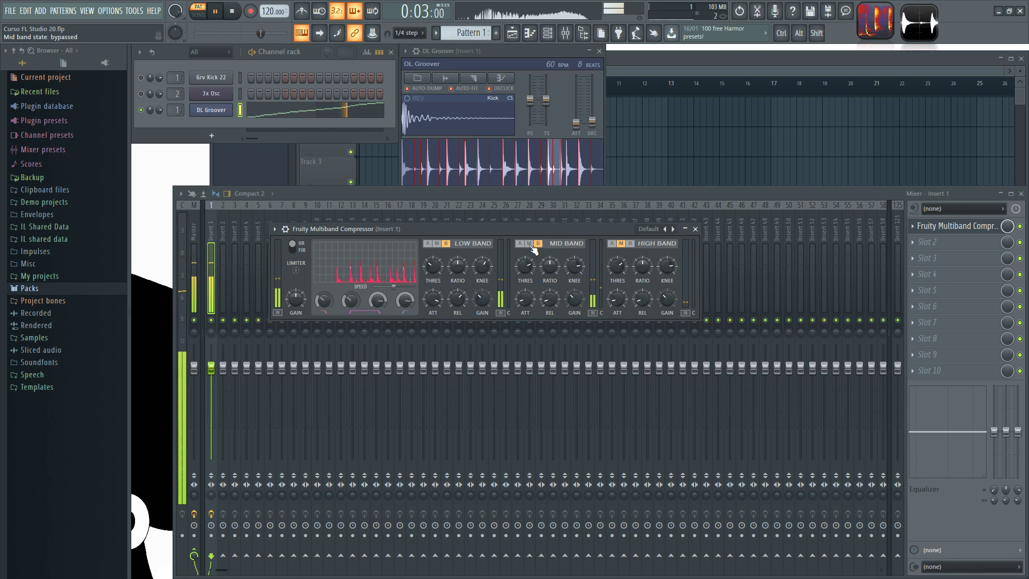
key("space")
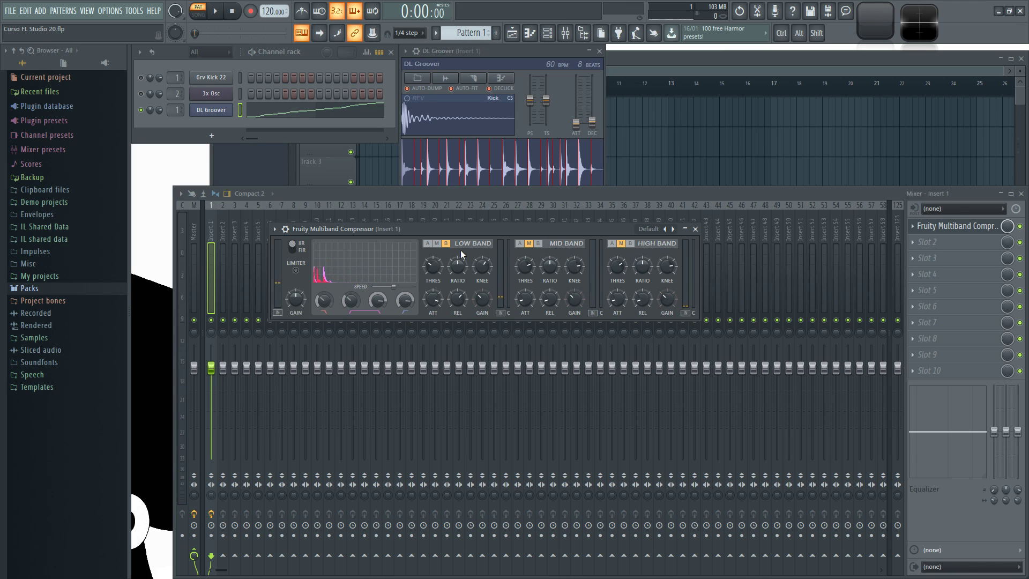
Switch all three bands back on while the loop plays, raising the low band's gain to 8.2 dB, and stop playback
key("space")
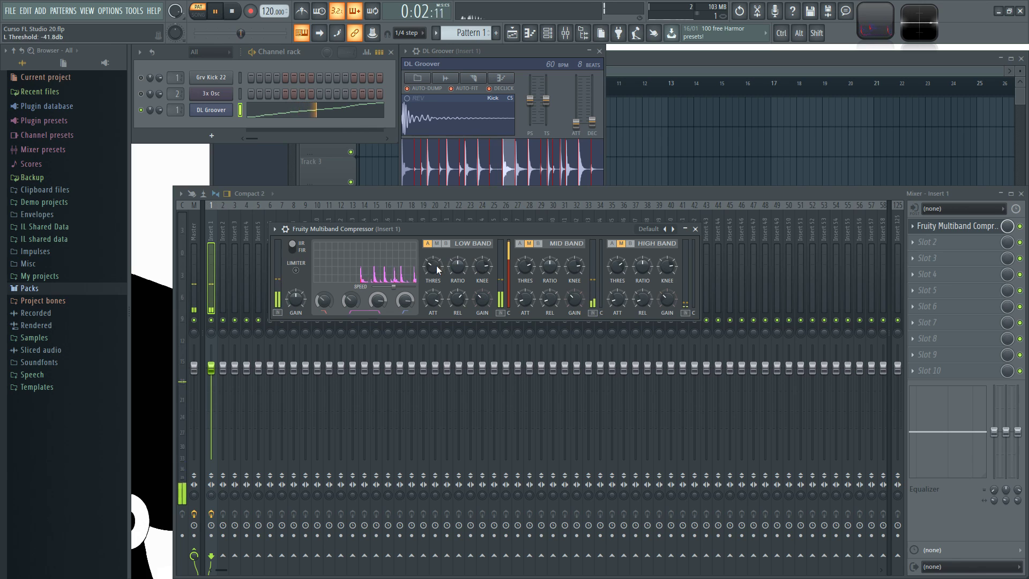
left_click_drag(487, 302, 488, 279)
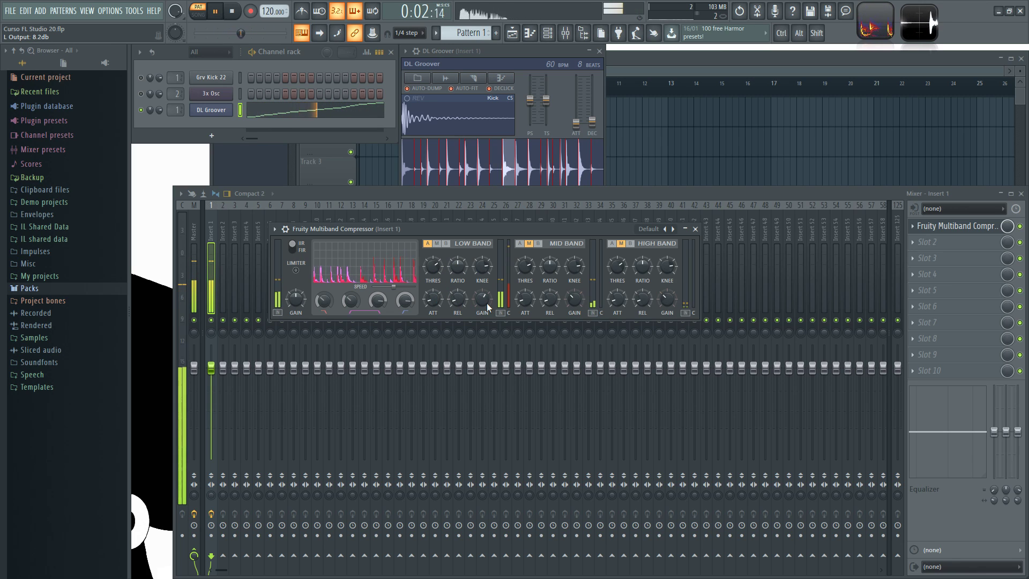
left_click(528, 243)
key("space")
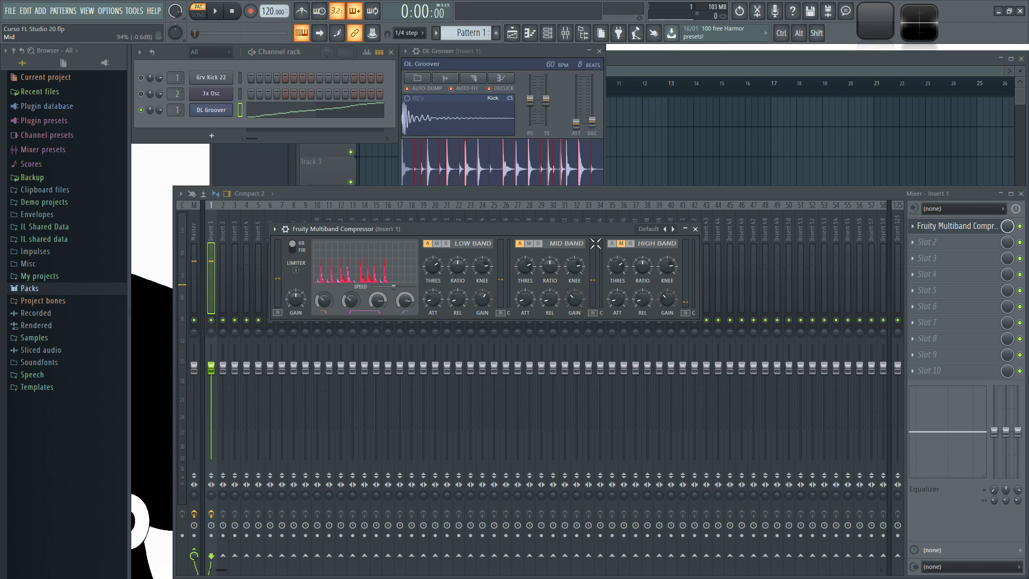
key("space")
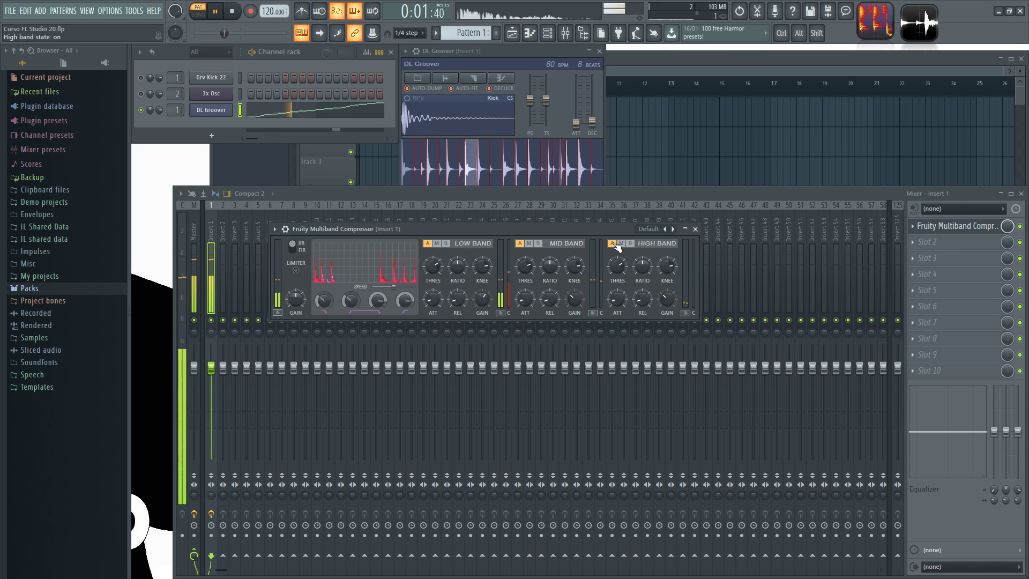
key("space")
Reload the Default compressor preset, play the loop to hear it, and stop playback
left_click(664, 228)
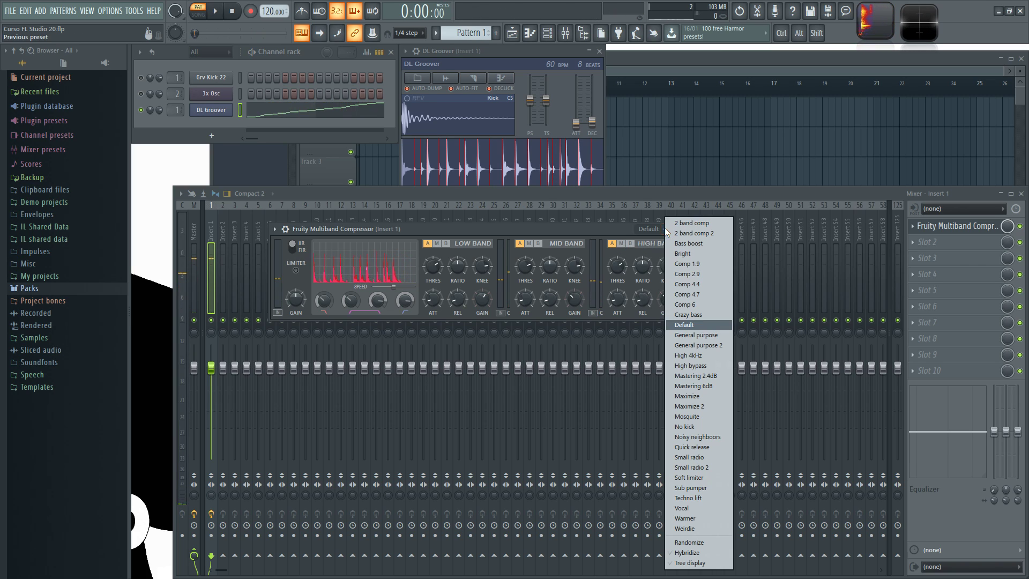
left_click(692, 324)
left_click_drag(482, 228, 476, 227)
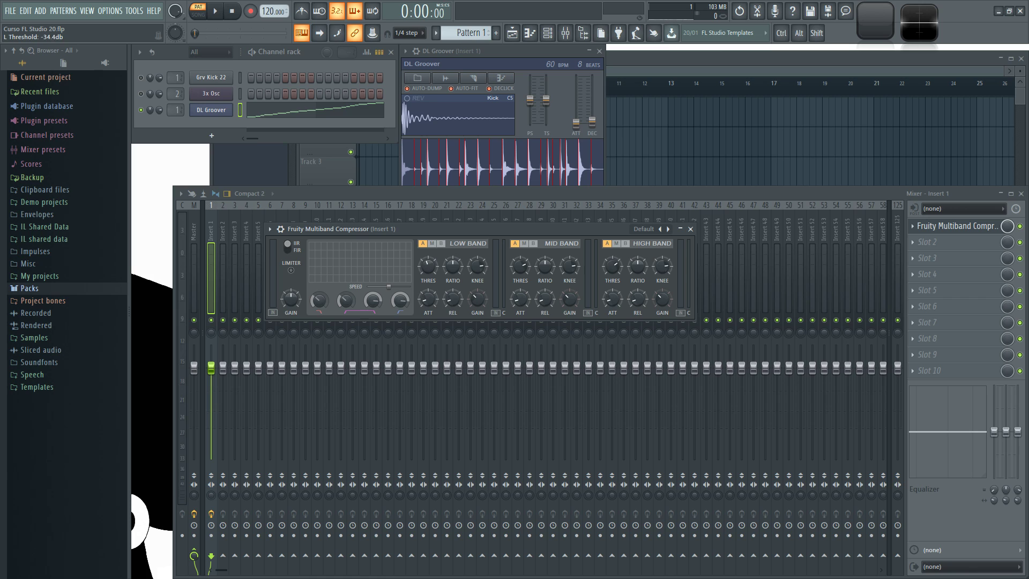
key("space")
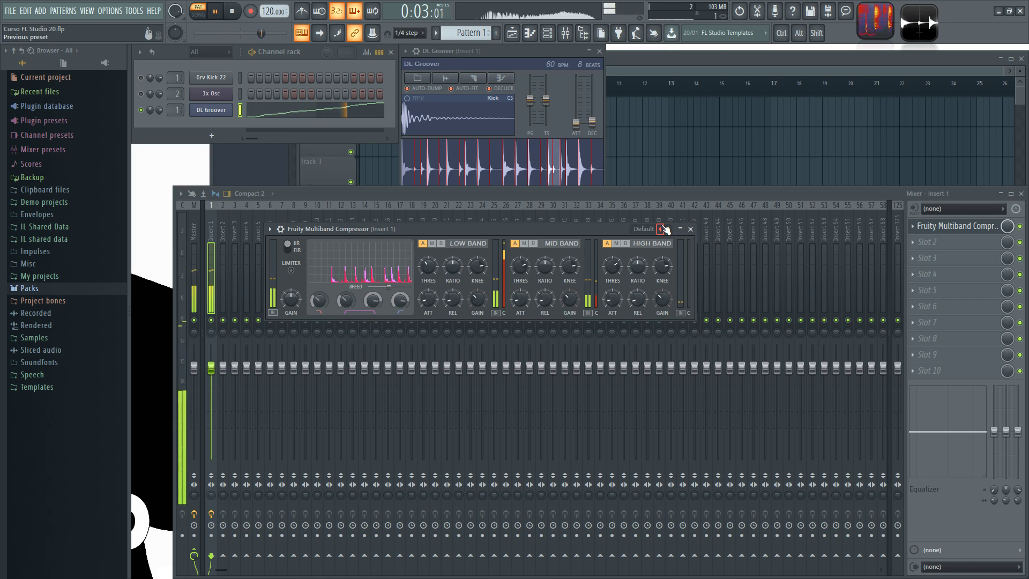
key("space")
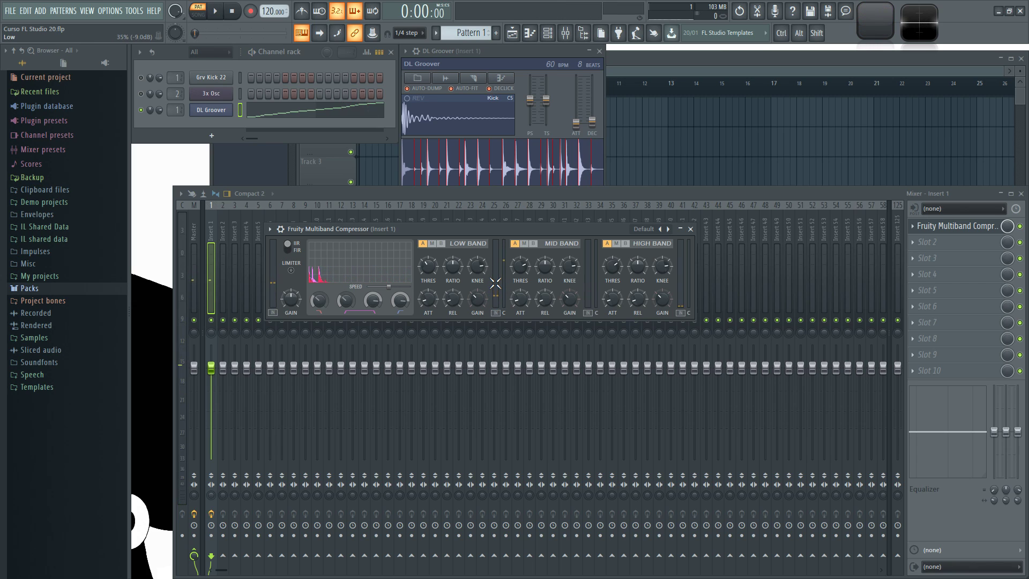
Adjust the low band's threshold on the playing loop, raise its ratio to oo:1, reset it to 2.0:1, and stop playback
key("space")
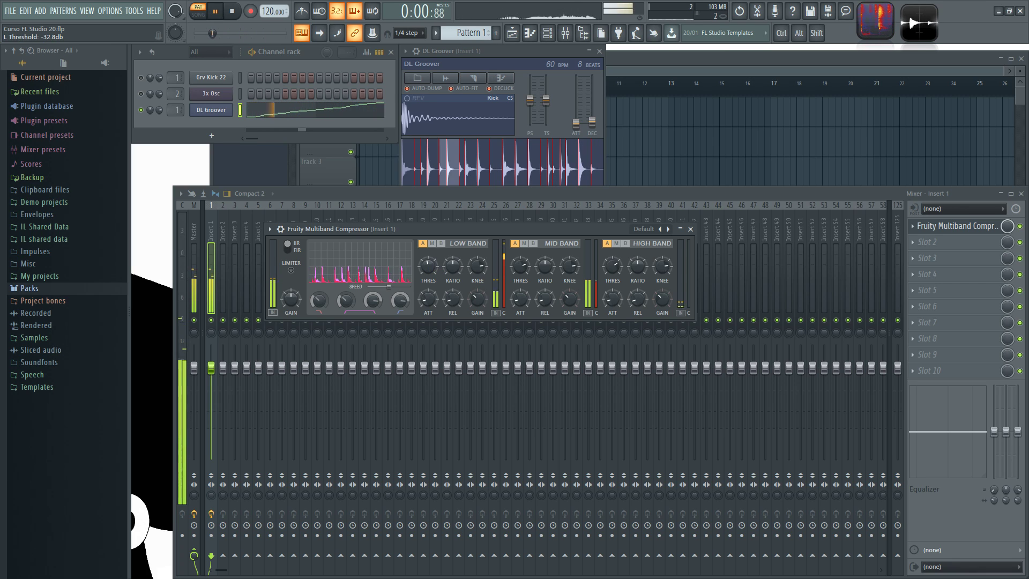
left_click_drag(433, 270, 434, 236)
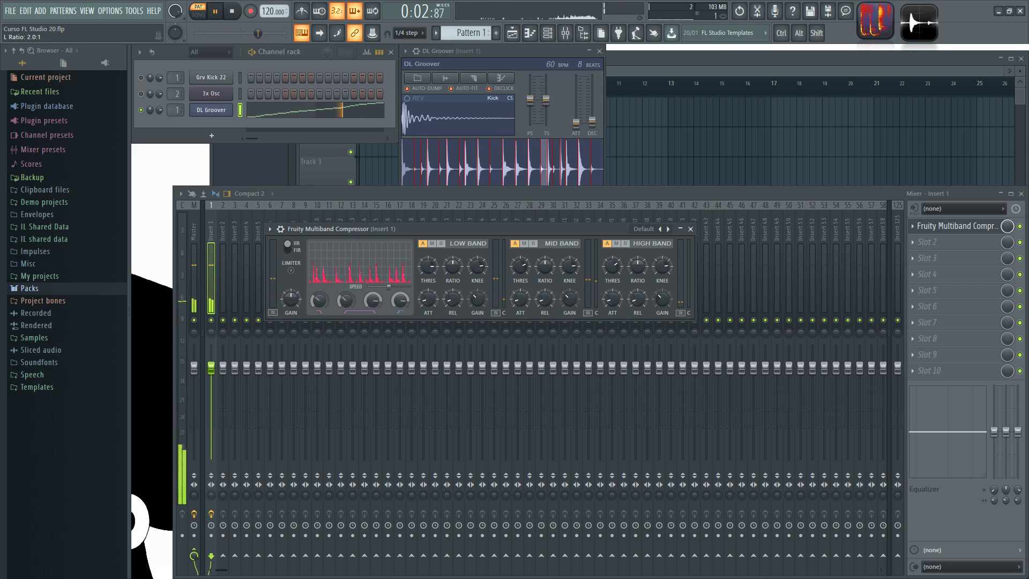
left_click_drag(453, 268, 452, 283)
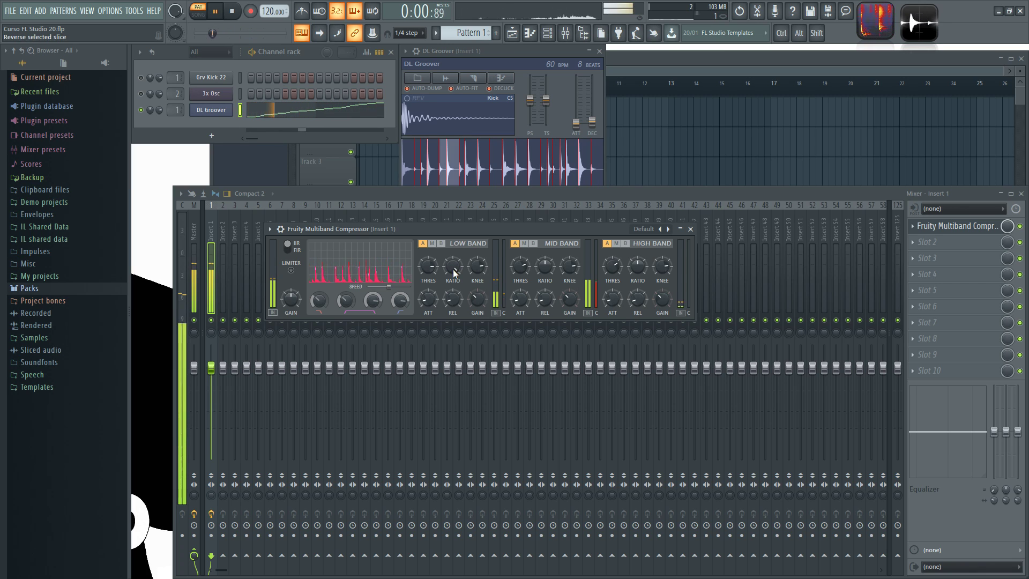
left_click_drag(452, 269, 452, 260)
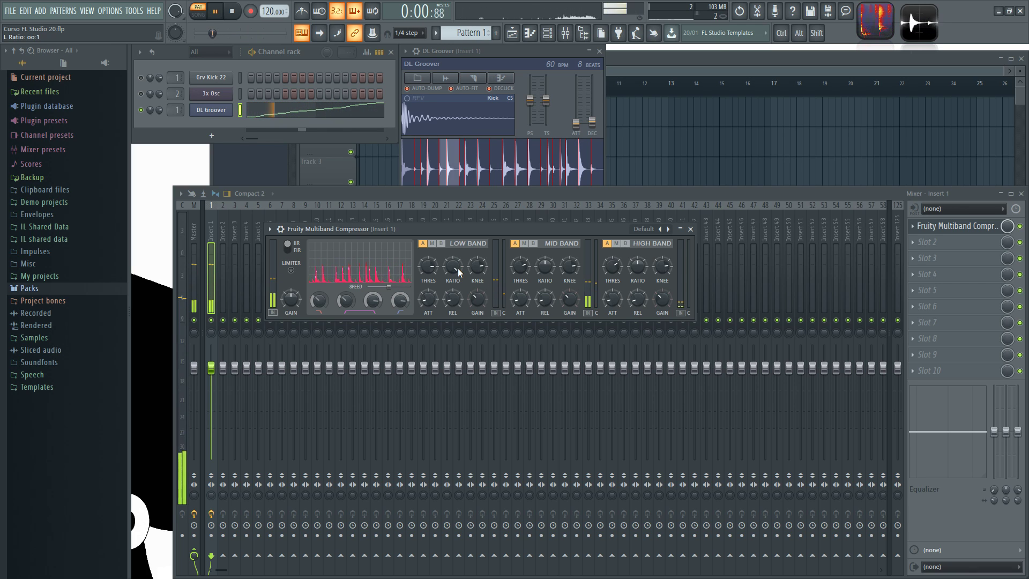
left_click(458, 268, "alt")
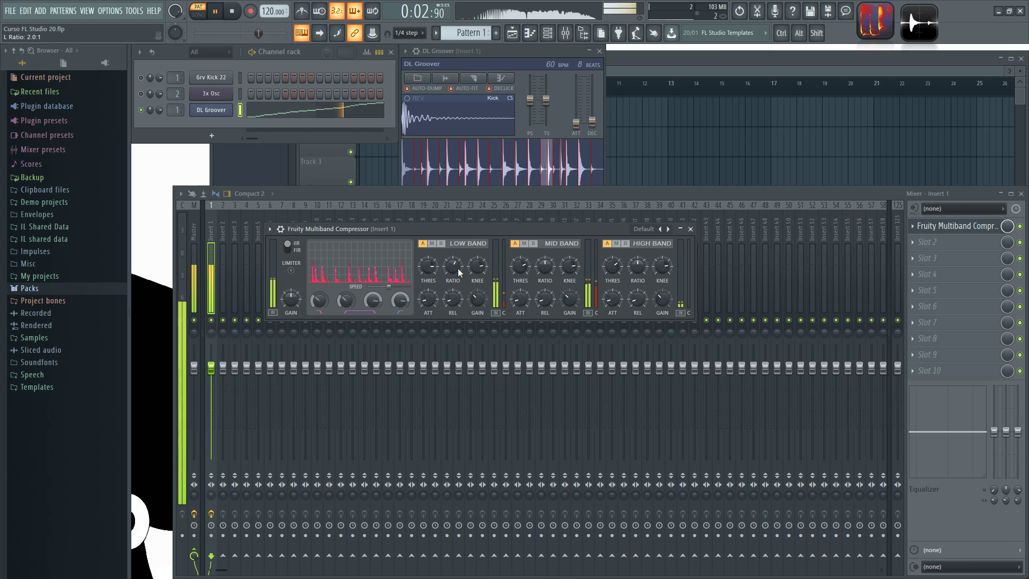
key("space")
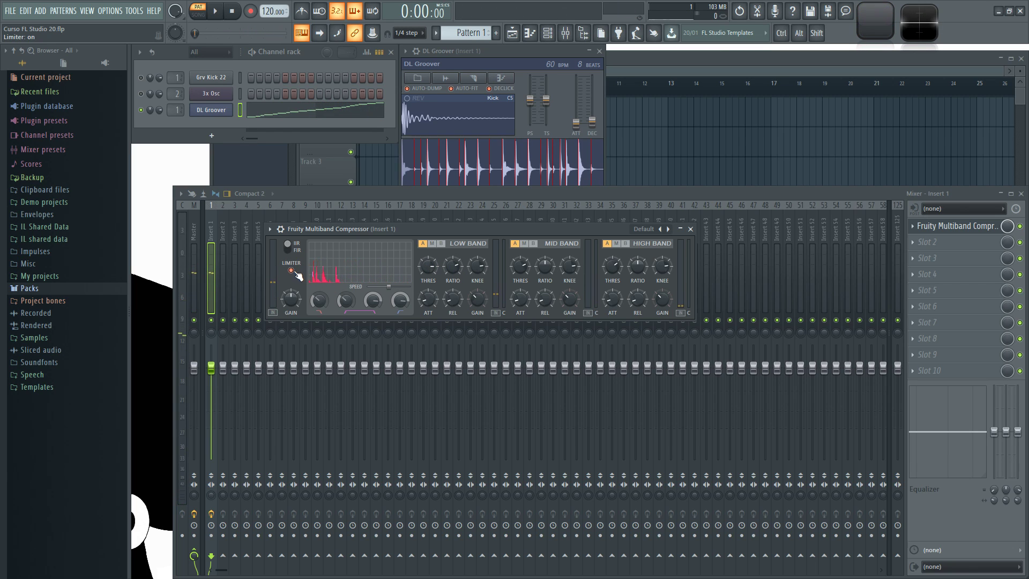
Turn the compressor's limiter on and back off while the loop plays, and stop playback
left_click_drag(571, 229, 566, 229)
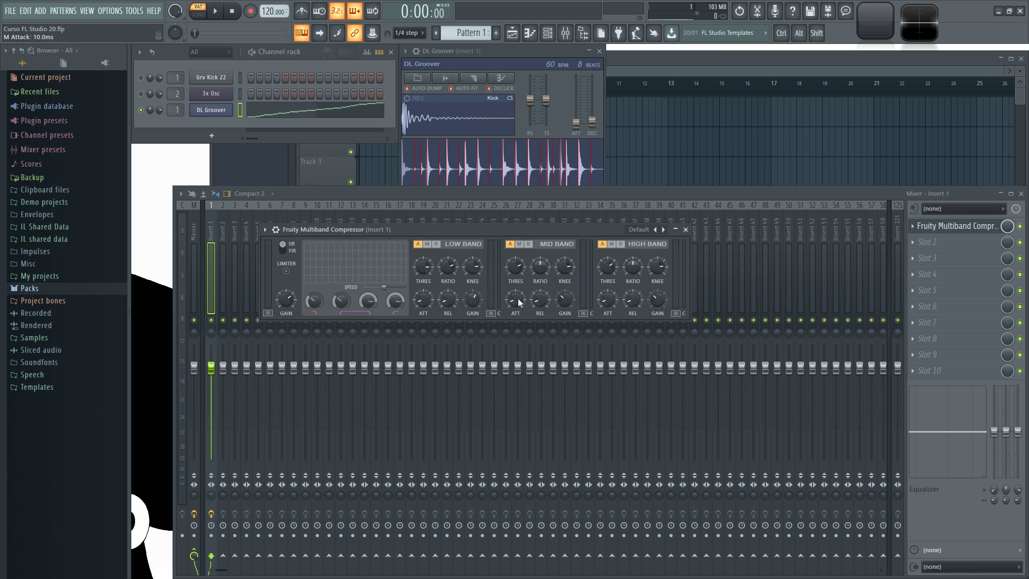
key("space")
key("space")
key("space")
left_click(293, 273)
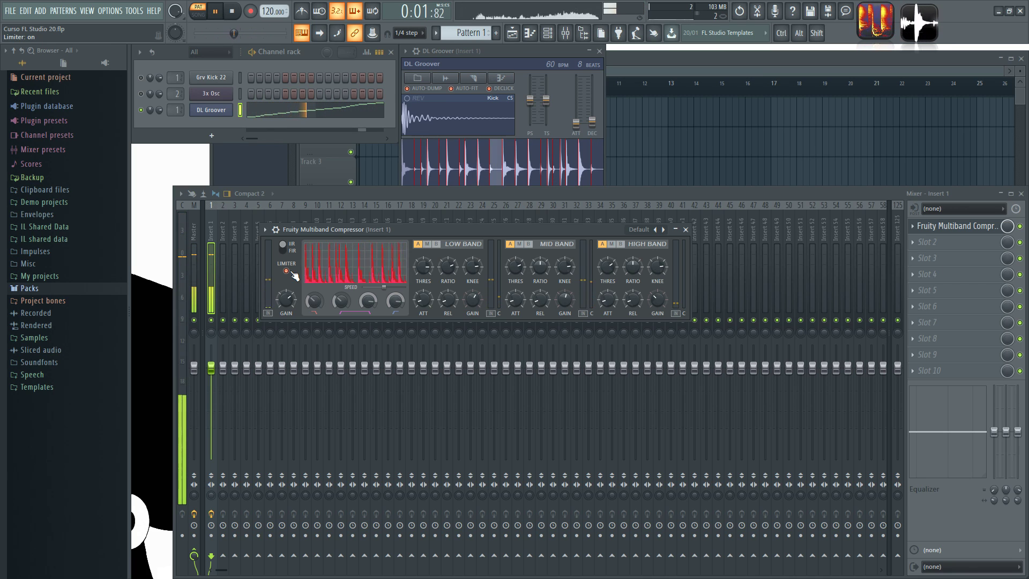
left_click(293, 273)
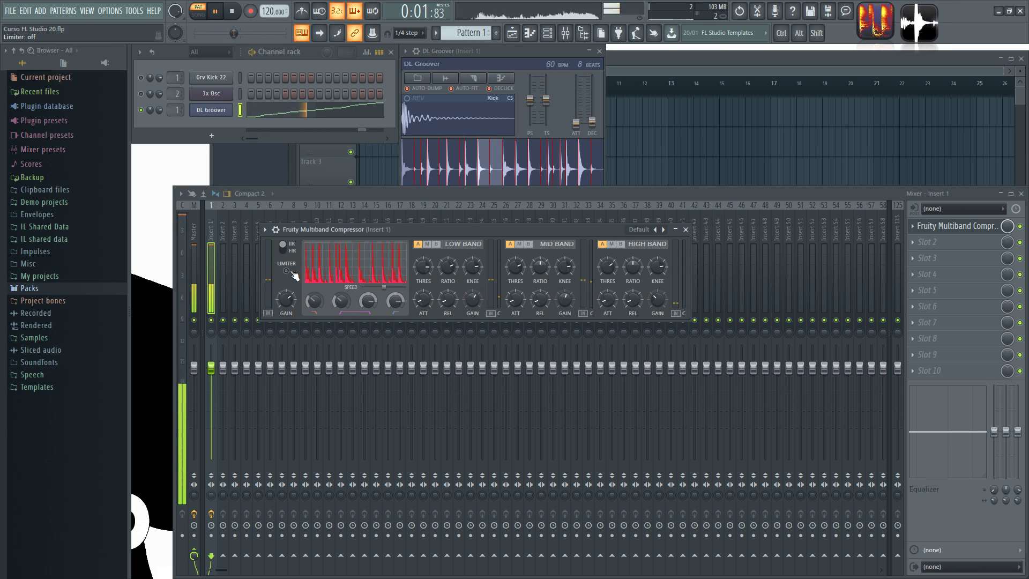
key("space")
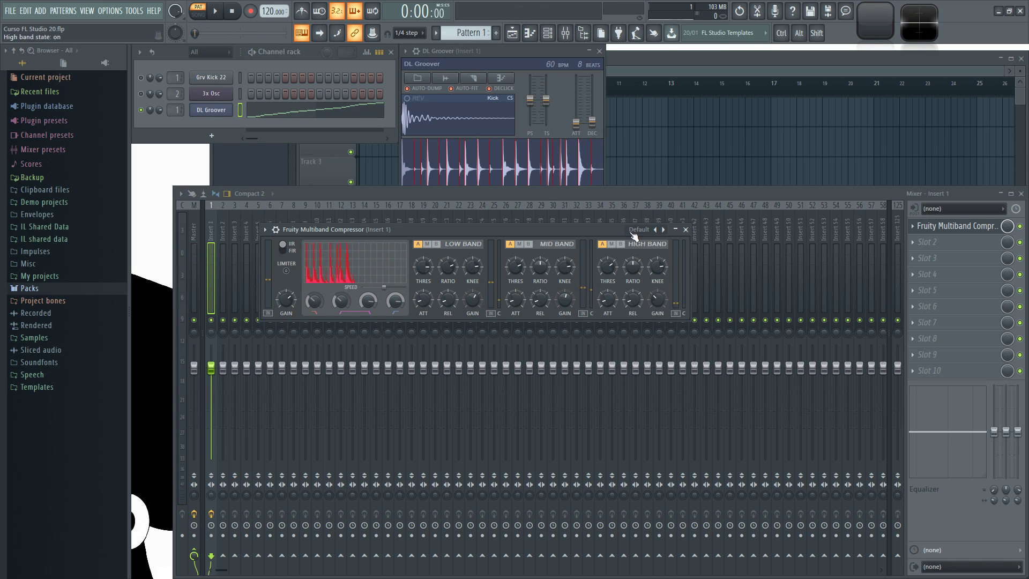
Reload the Default compressor preset, raise the low band's attack, and start the loop
left_click(661, 229)
left_click(674, 325)
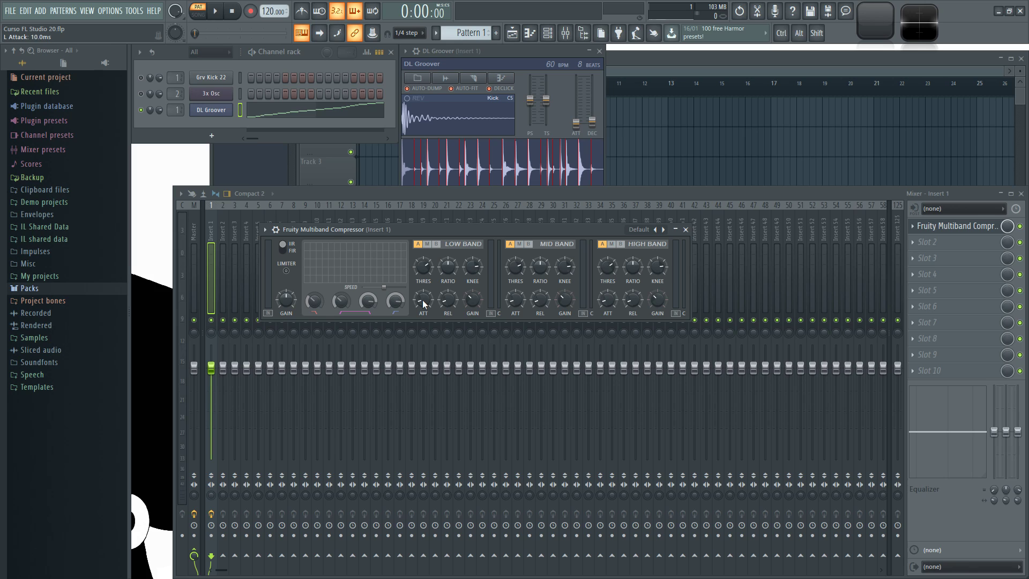
left_click_drag(424, 300, 423, 287)
key("space")
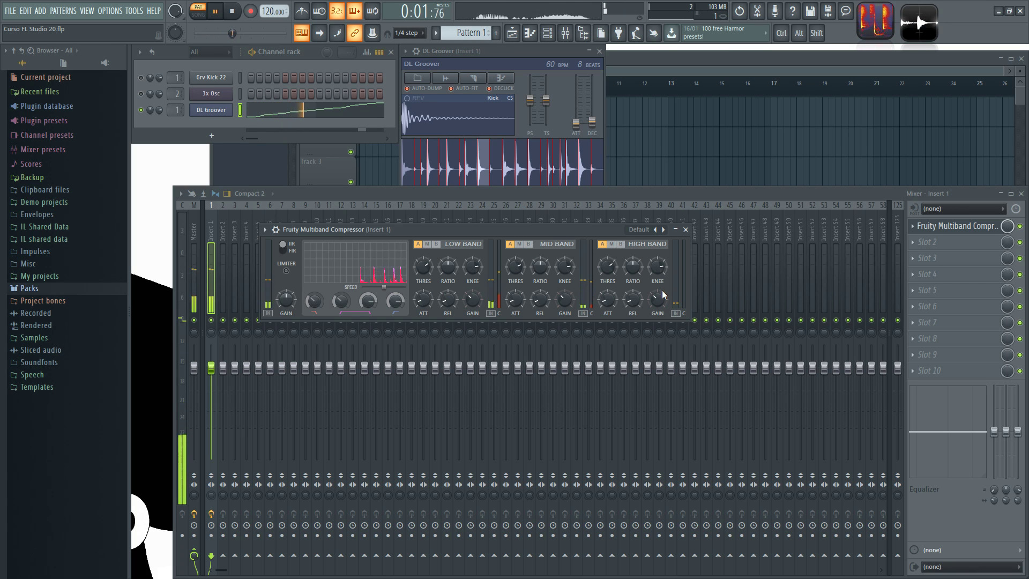
Restore the compressor's Default preset during playback, stop the loop, and reposition the plugin window over the mixer
right_click(655, 229)
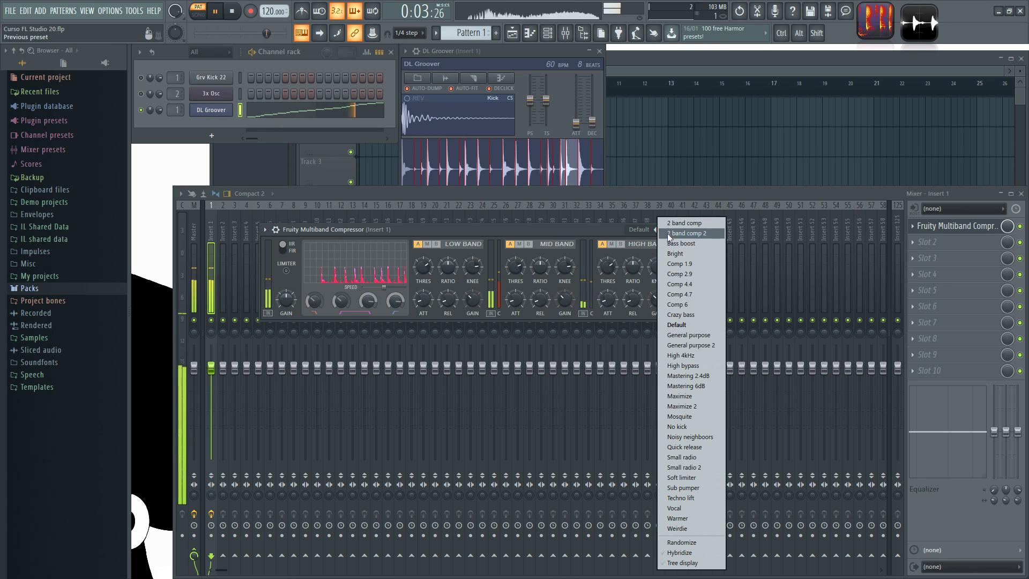
left_click(692, 325)
left_click_drag(605, 230, 593, 230)
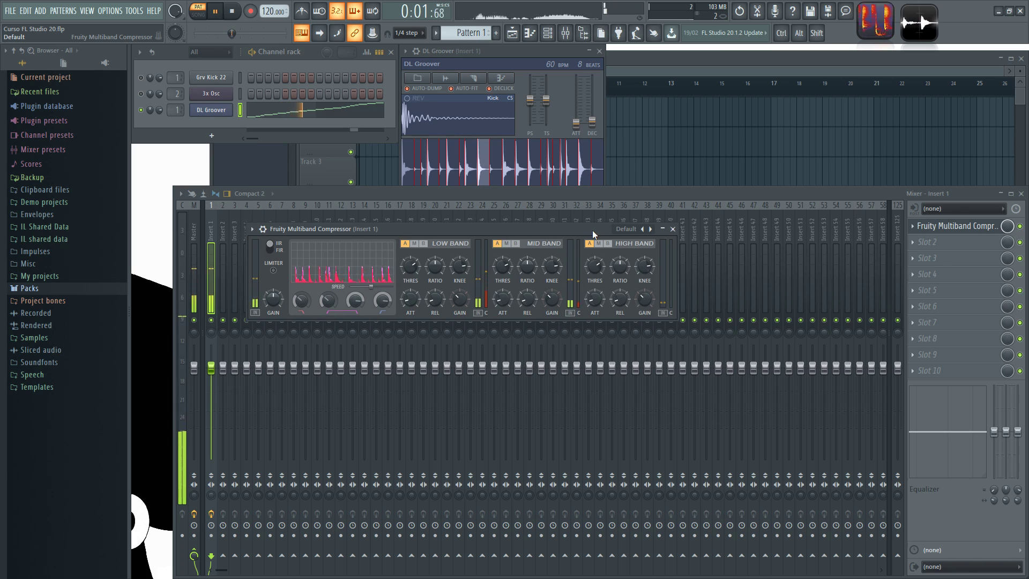
key("space")
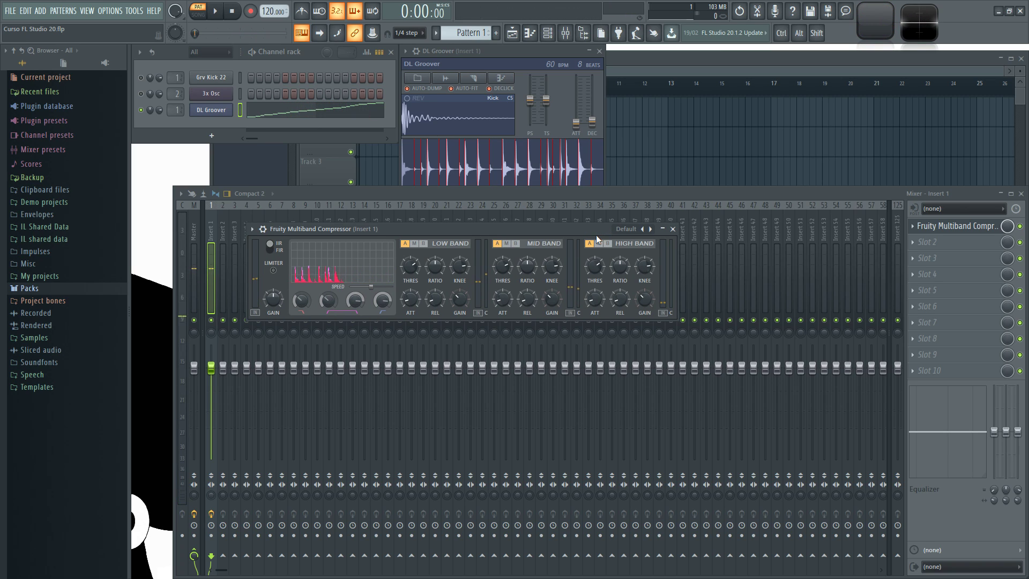
left_click_drag(568, 231, 568, 237)
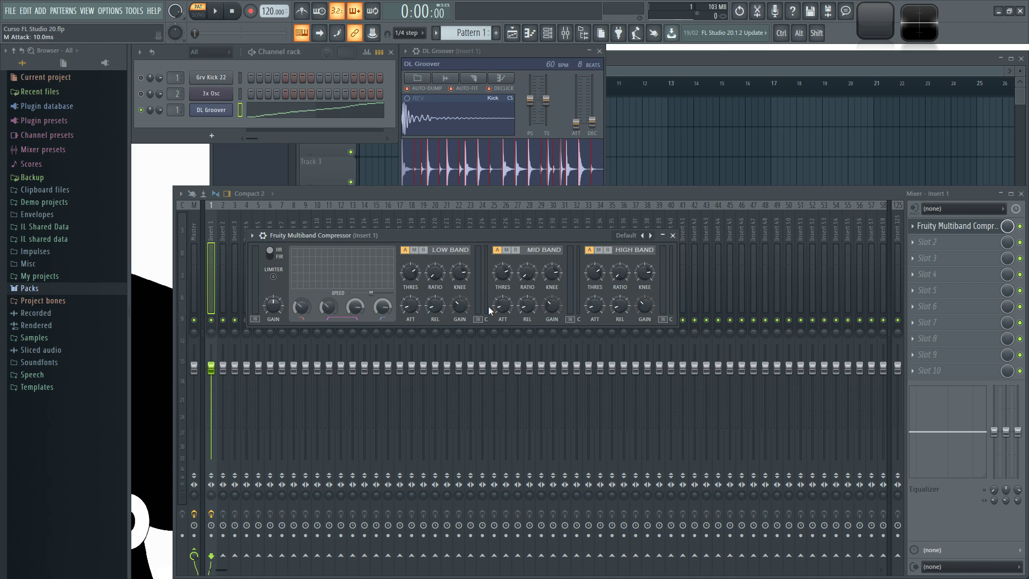
Adjust the mid band's threshold while the loop plays, and raise the band's ratio and gain
key("space")
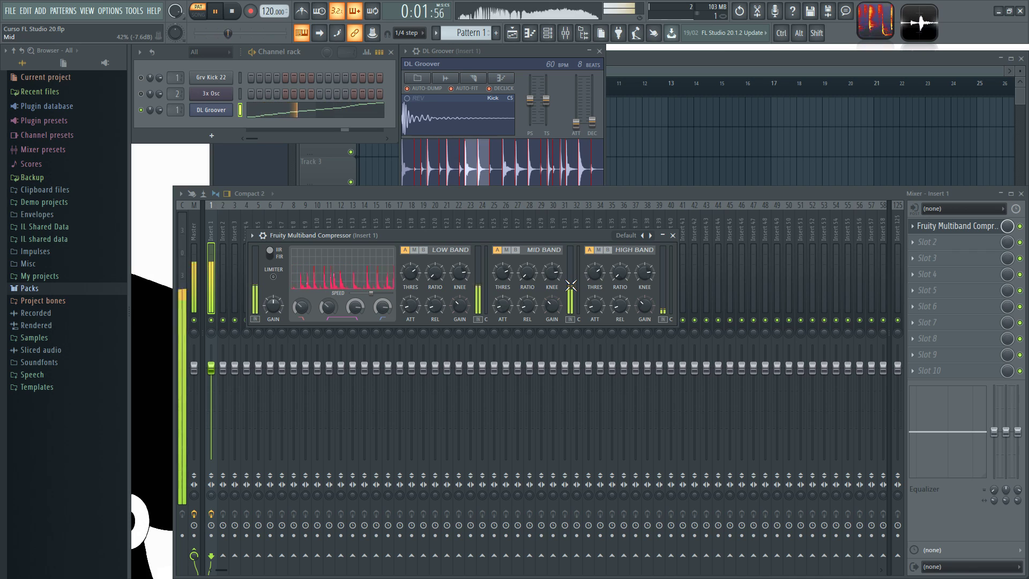
key("space")
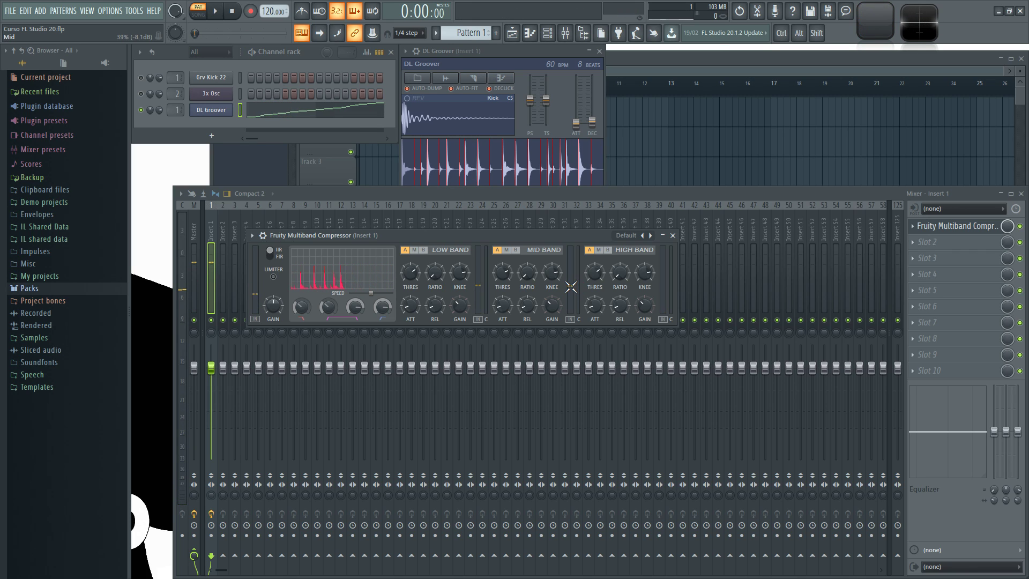
key("space")
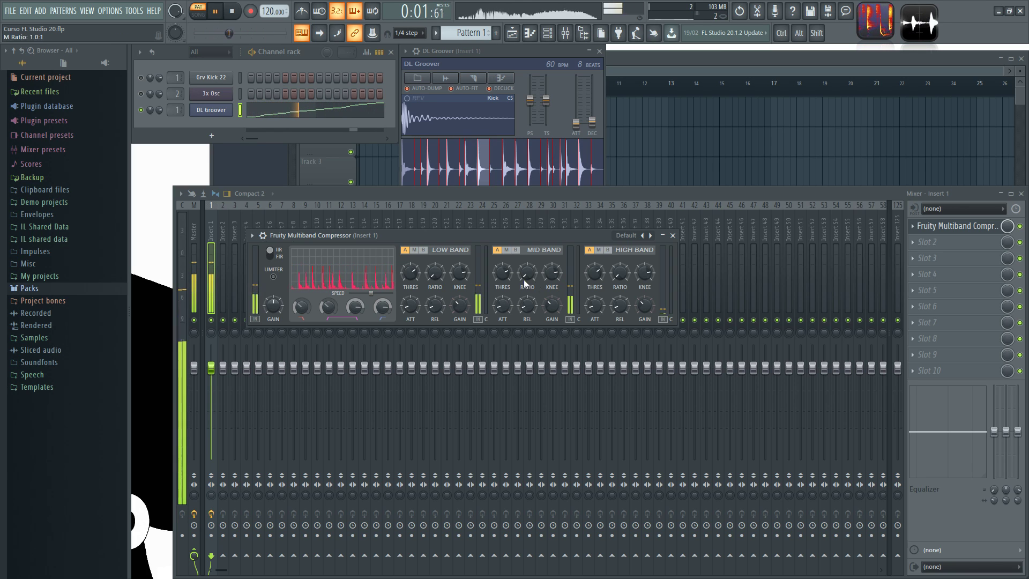
left_click_drag(507, 272, 507, 266)
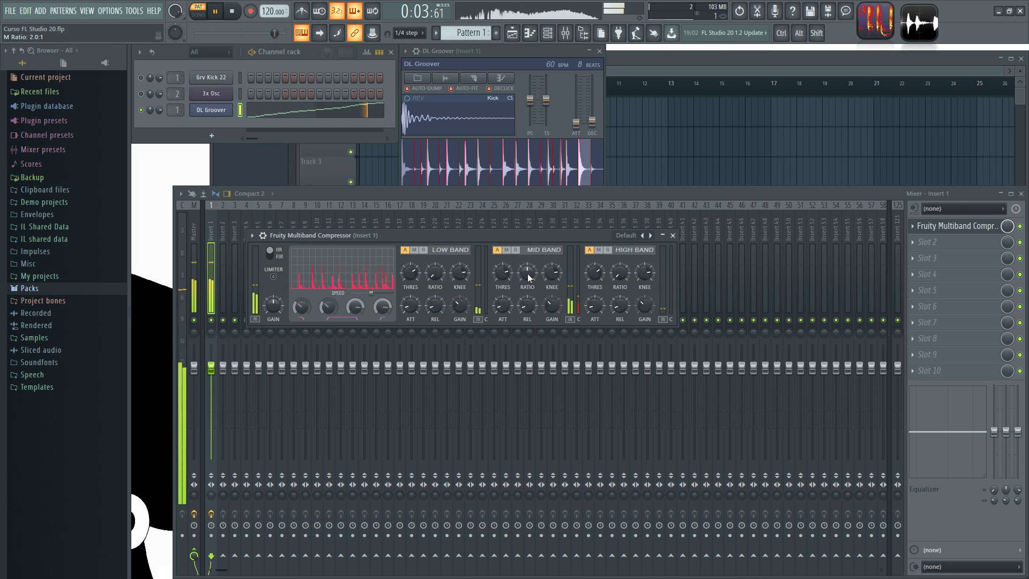
left_click_drag(528, 274, 554, 272)
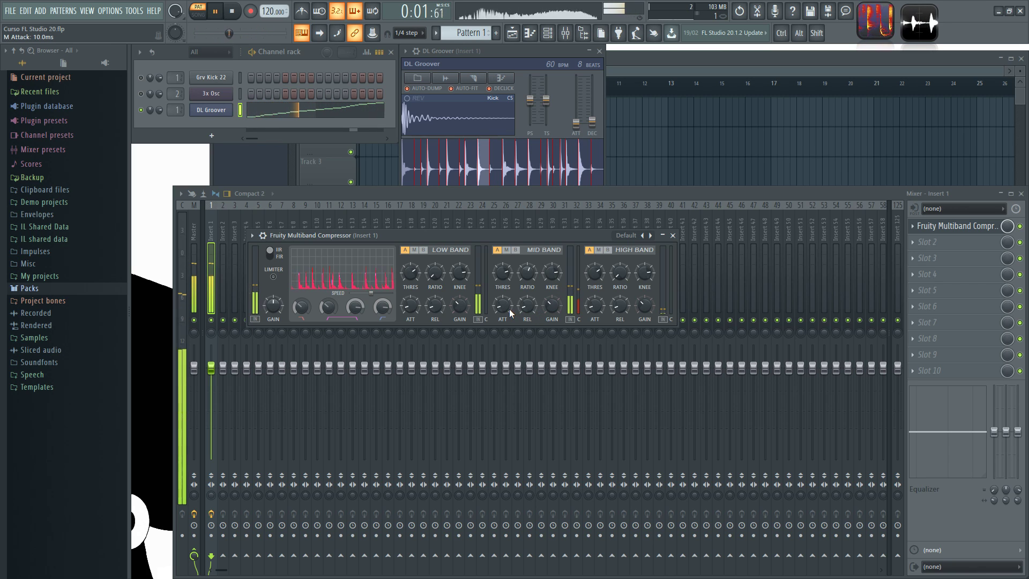
left_click_drag(552, 309, 553, 307)
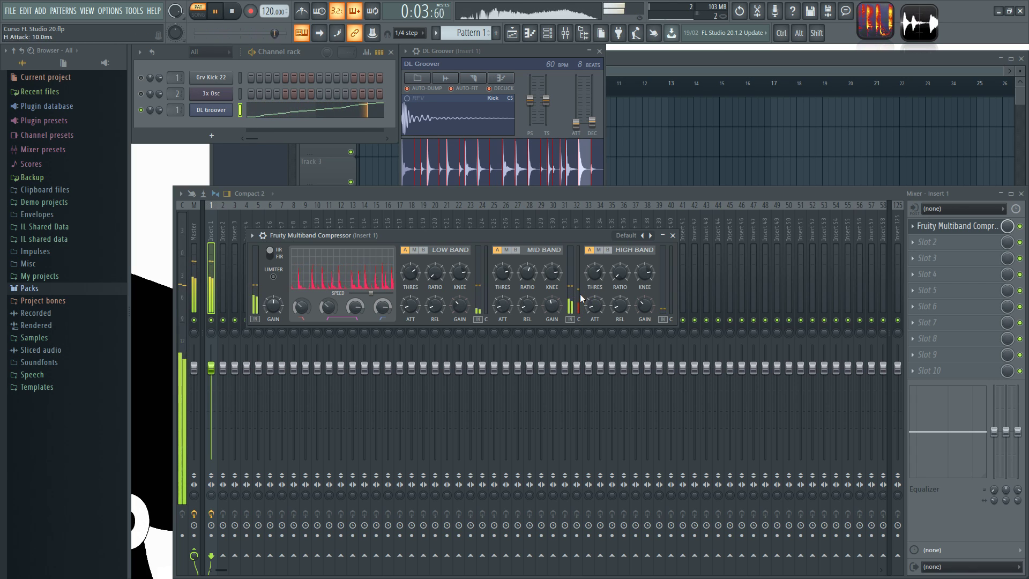
Restart the loop, switch the compressor's slot off and on to compare the mid band's effect, reopen the plugin, and stop playback
key("space")
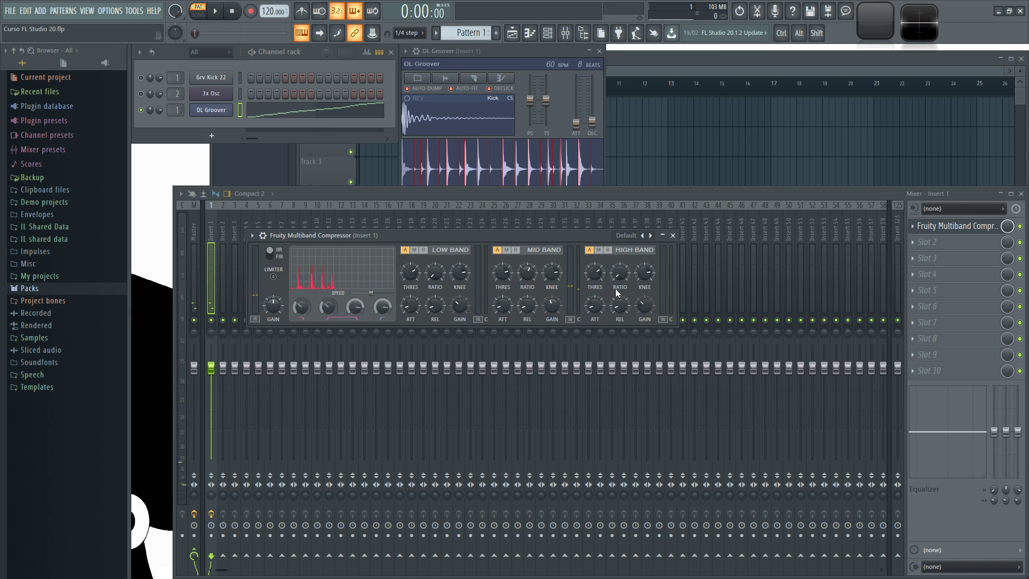
key("space")
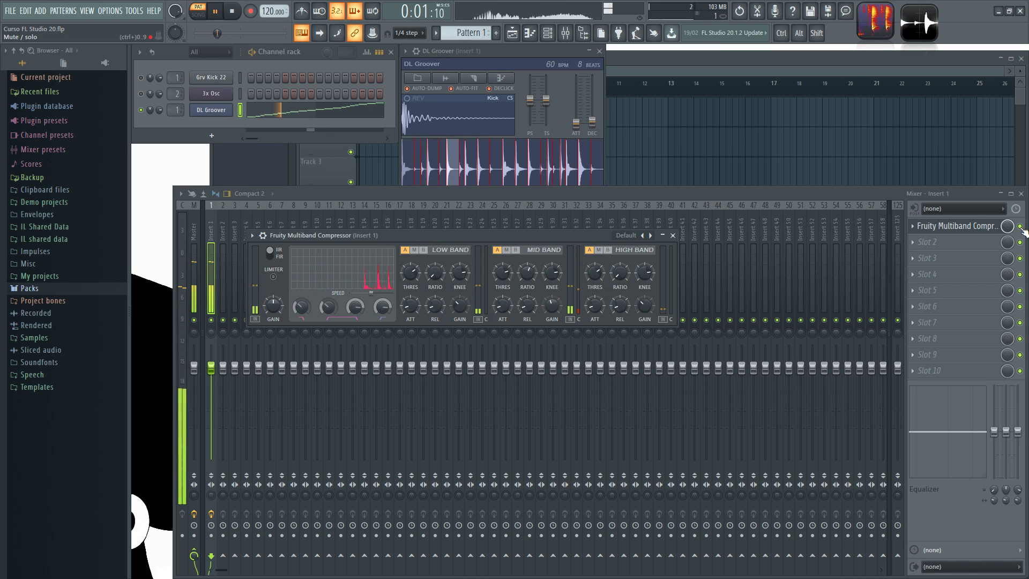
left_click(1021, 226)
left_click(1021, 227)
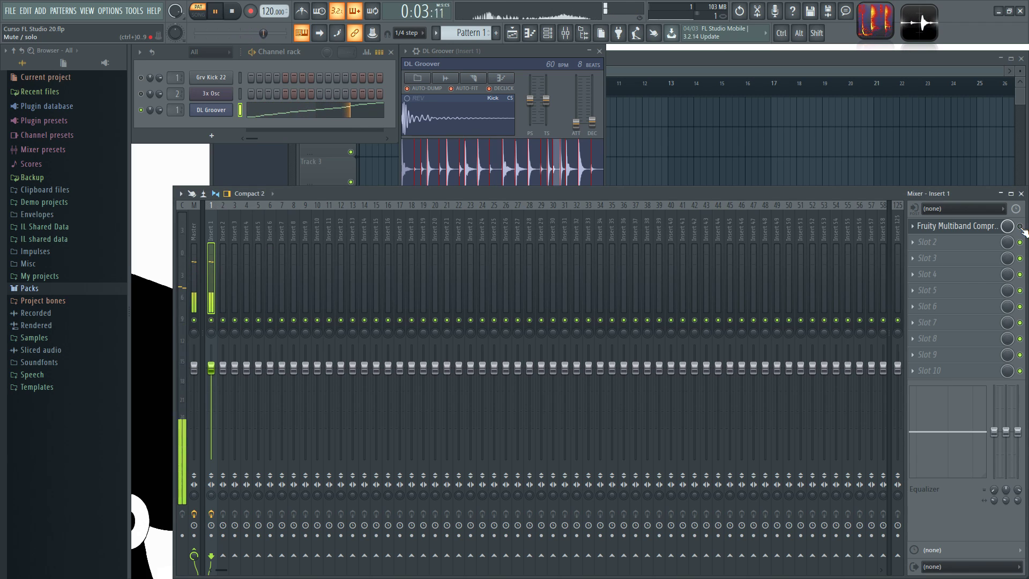
left_click(1020, 227)
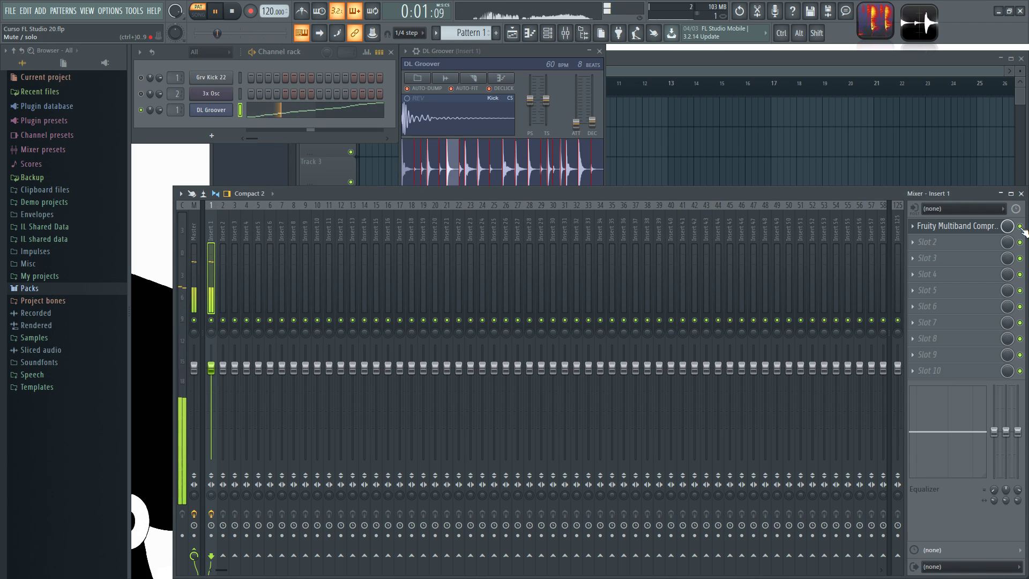
left_click(1020, 226)
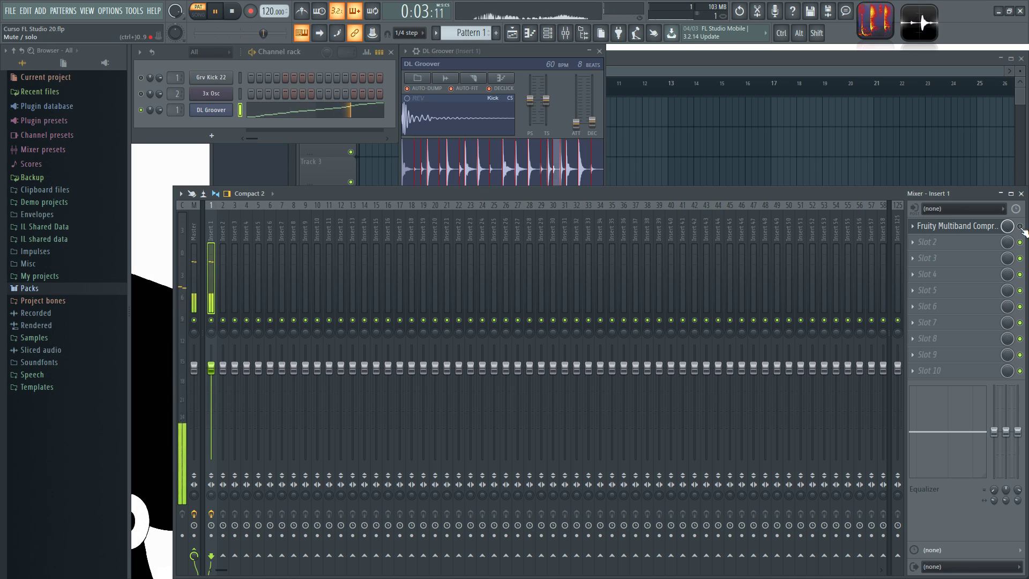
left_click(962, 226)
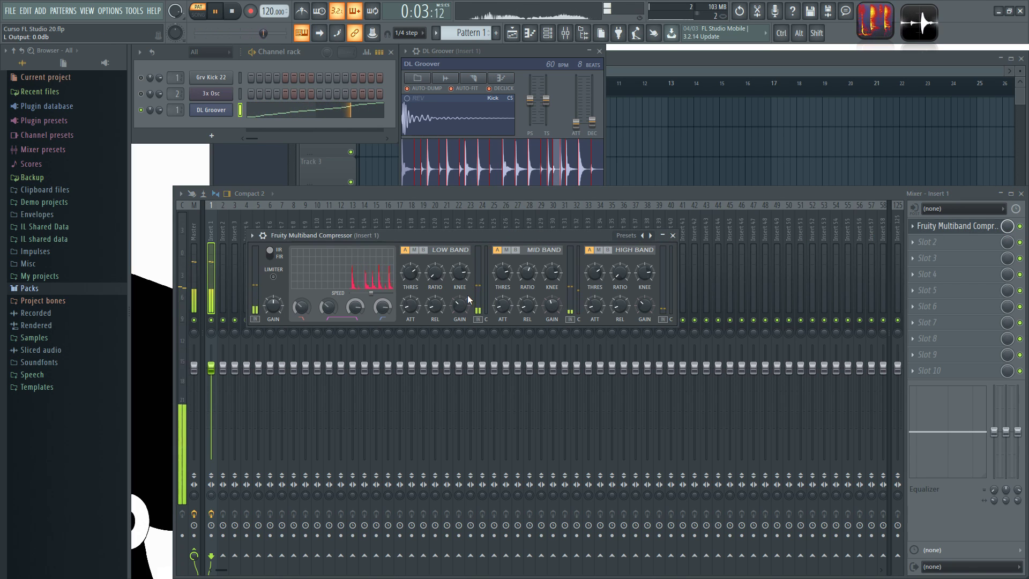
key("space")
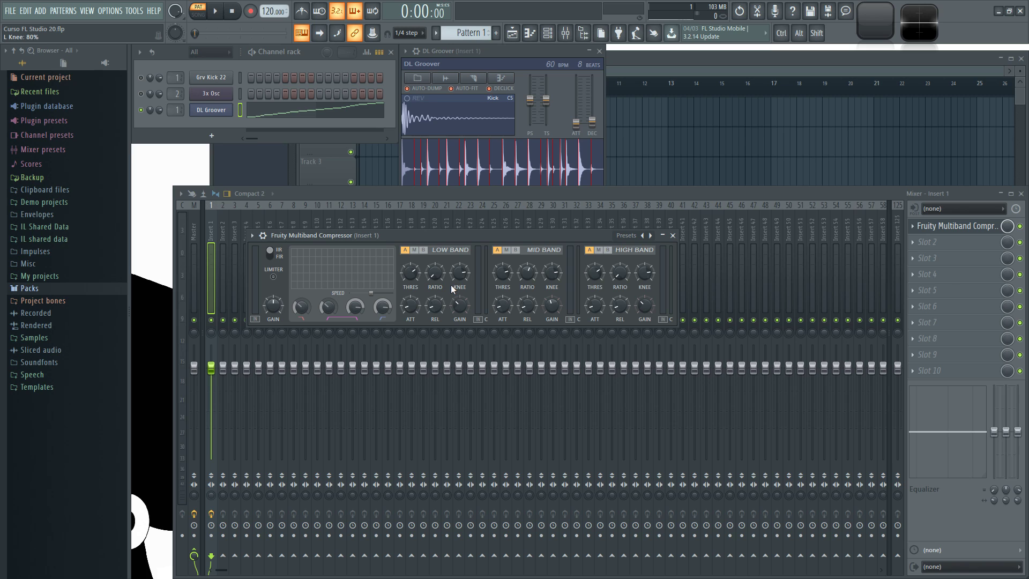
Raise the low band's ratio, start the loop, and adjust the low band's threshold and set its gain to 14 dB
left_click_drag(437, 281, 428, 280)
key("space")
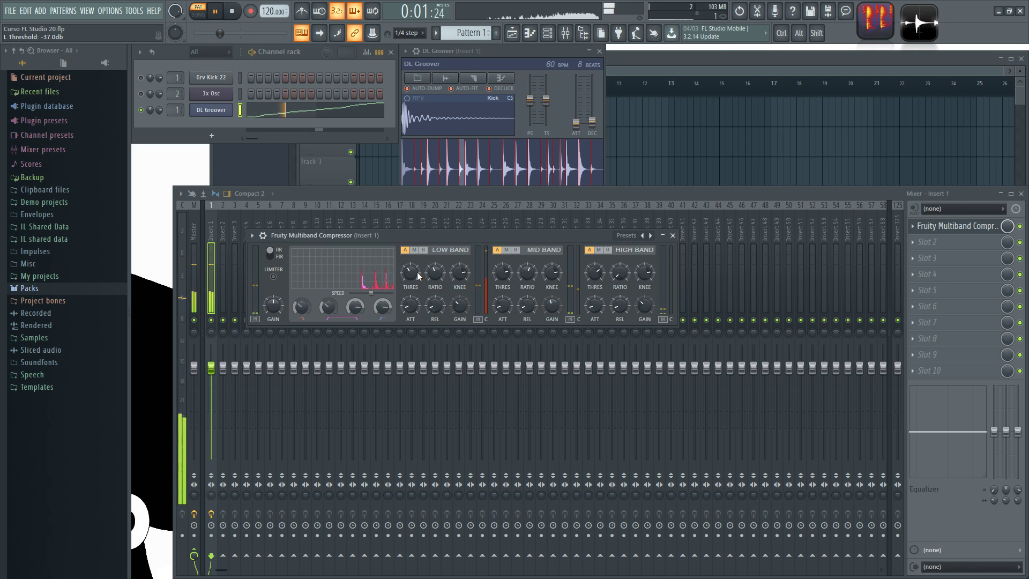
left_click_drag(416, 272, 416, 266)
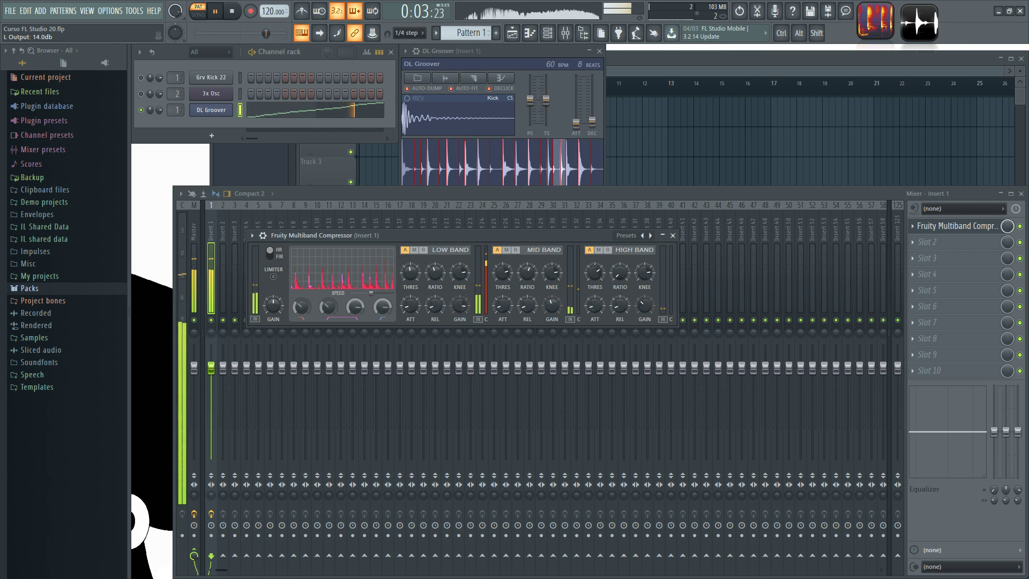
Compare the loop with the compressor's slot off and on to hear the low band's changes, reopen the plugin, and stop playback
left_click(1021, 227)
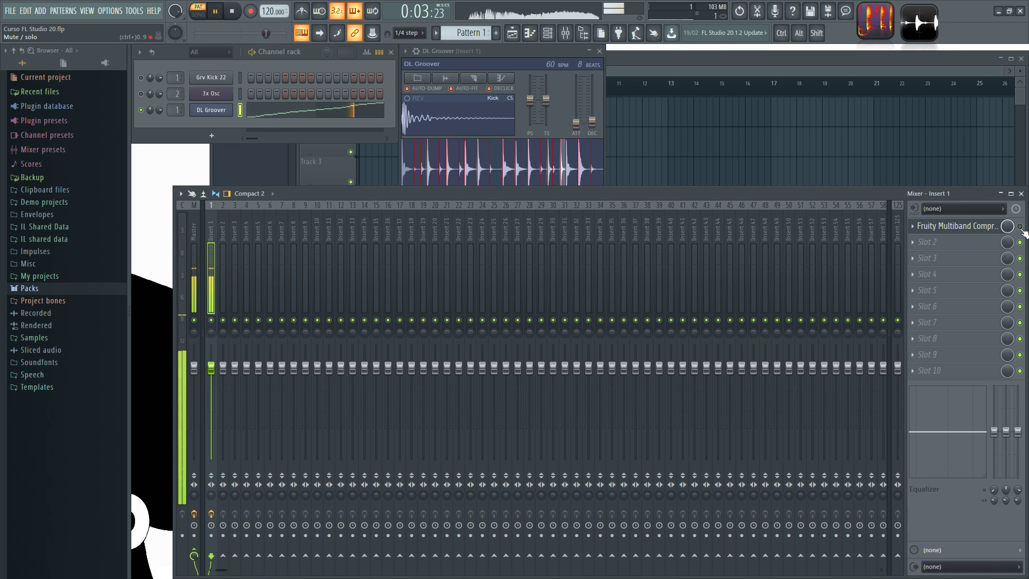
left_click(1020, 227)
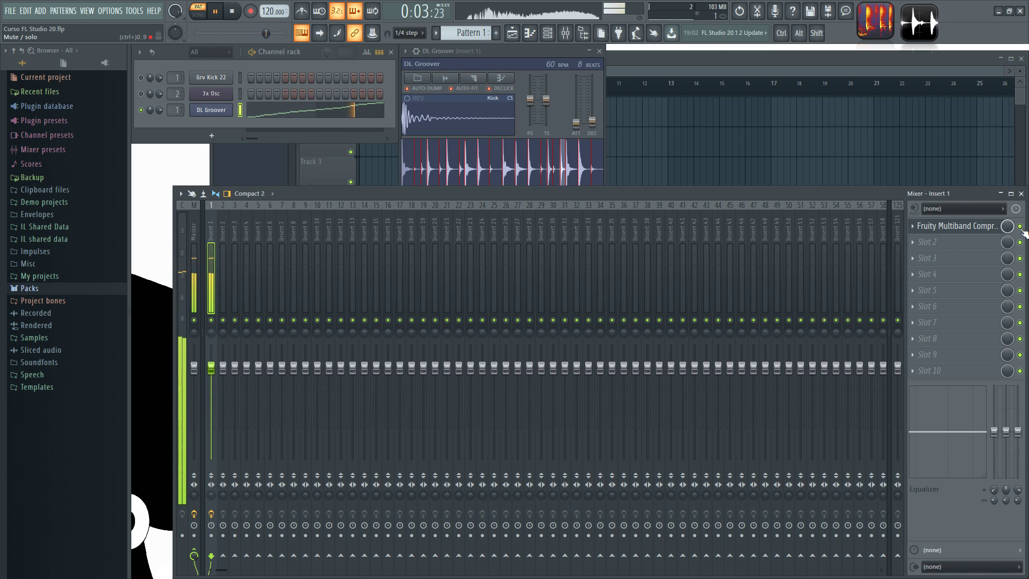
left_click(1021, 227)
left_click(1021, 227)
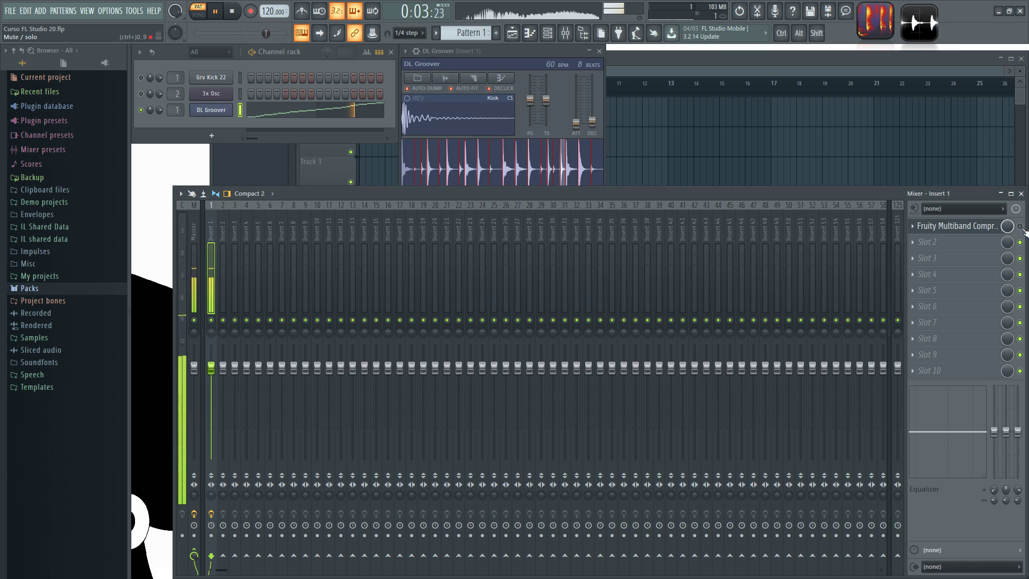
left_click(969, 229)
key("space")
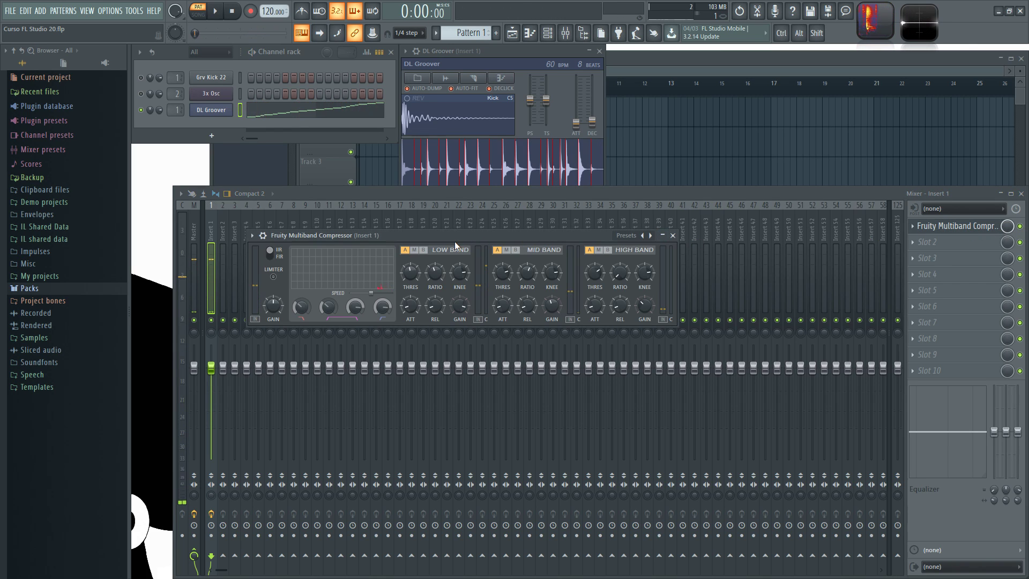
Reposition the compressor window over the mixer, reload the Default preset, and start the loop
left_click_drag(449, 241, 441, 240)
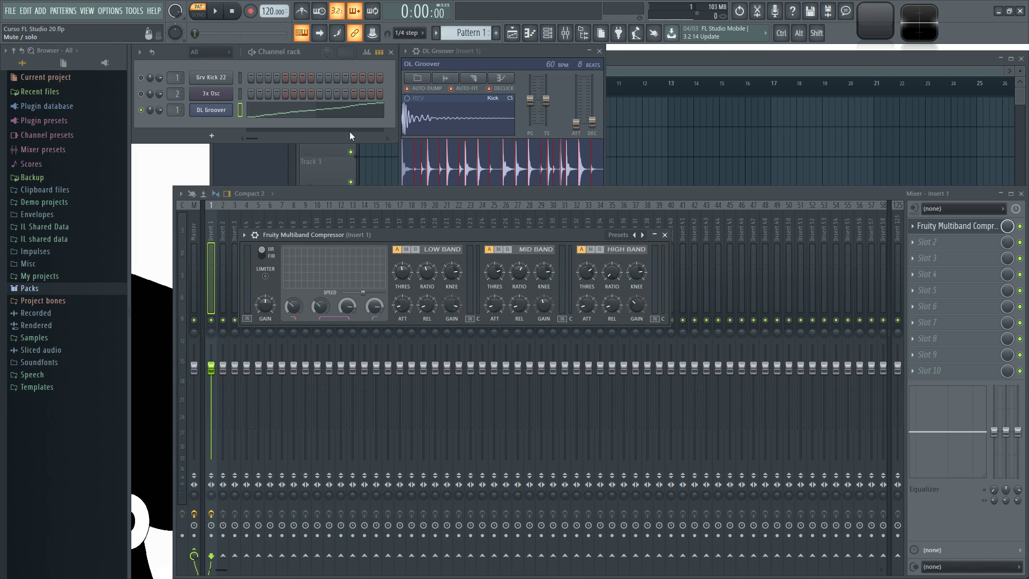
left_click_drag(514, 235, 513, 226)
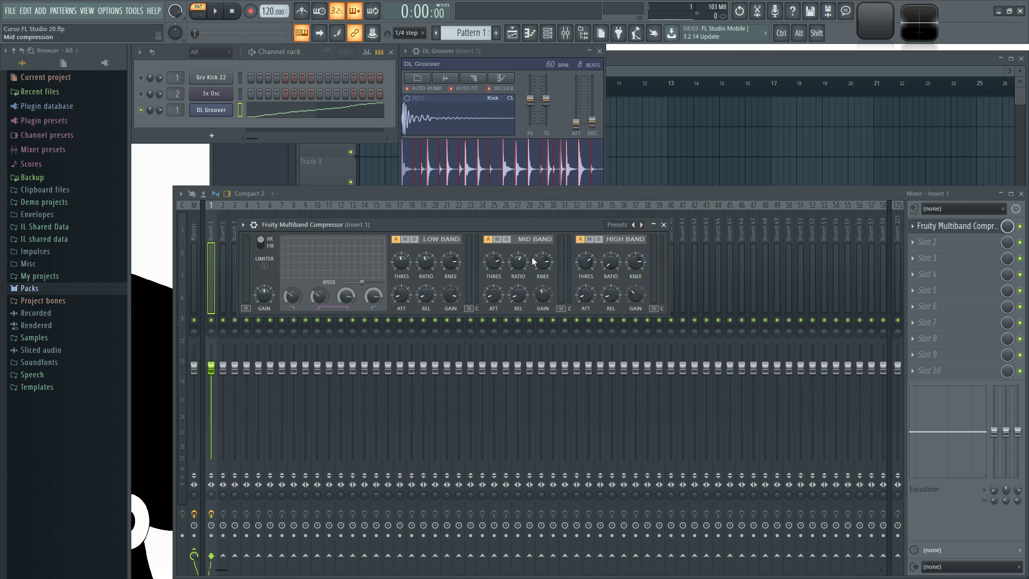
right_click(641, 224)
left_click(662, 325)
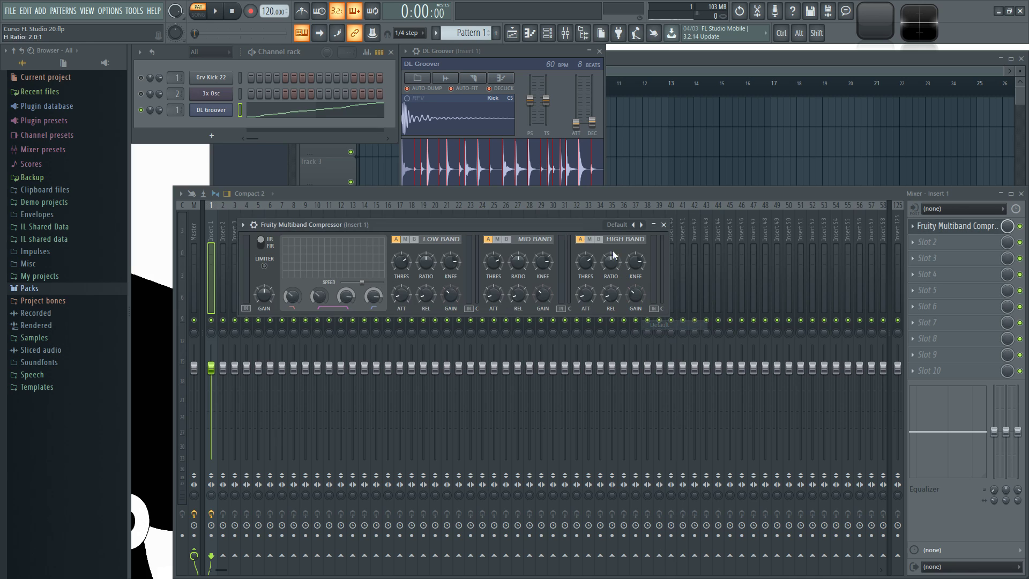
key("space")
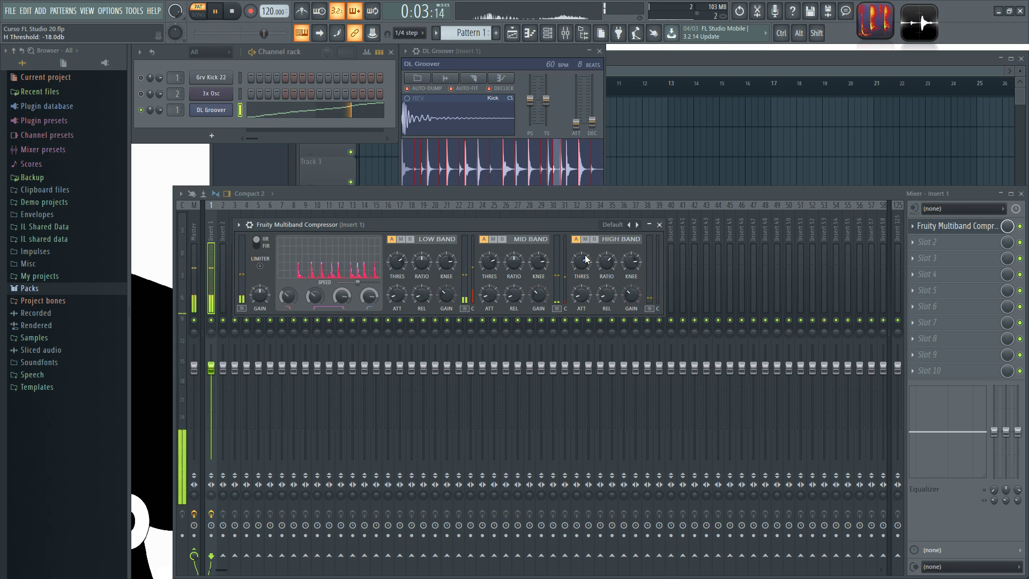
Set the mid and low bands to bypass (B), and adjust the high band's threshold, ratio and gain while the loop plays
left_click(502, 239)
left_click(411, 241)
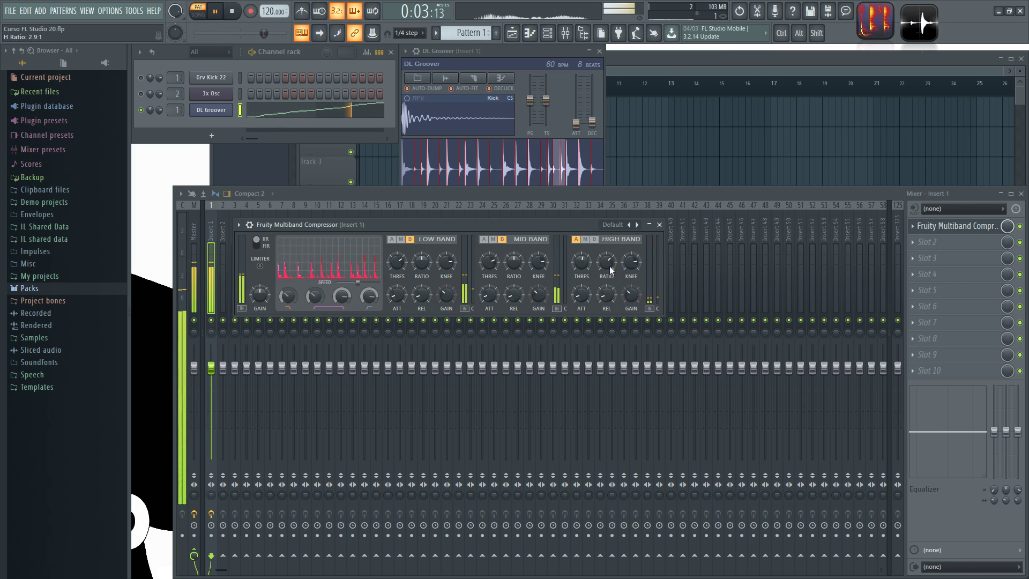
left_click_drag(632, 297, 633, 290)
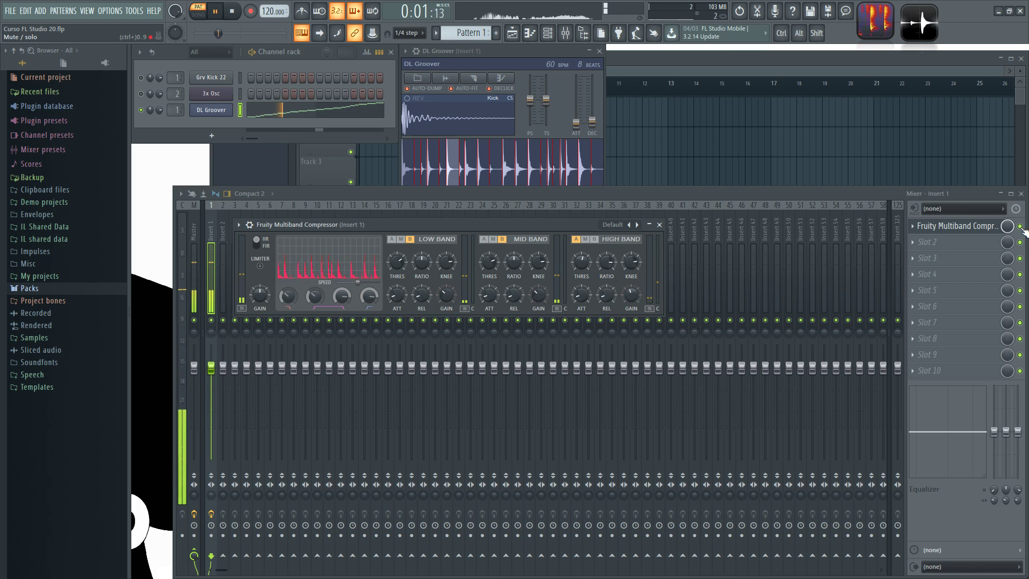
Compare the loop with the compressor's slot off and on to hear the high band's settings, reopen the plugin, and stop playback
left_click(992, 227)
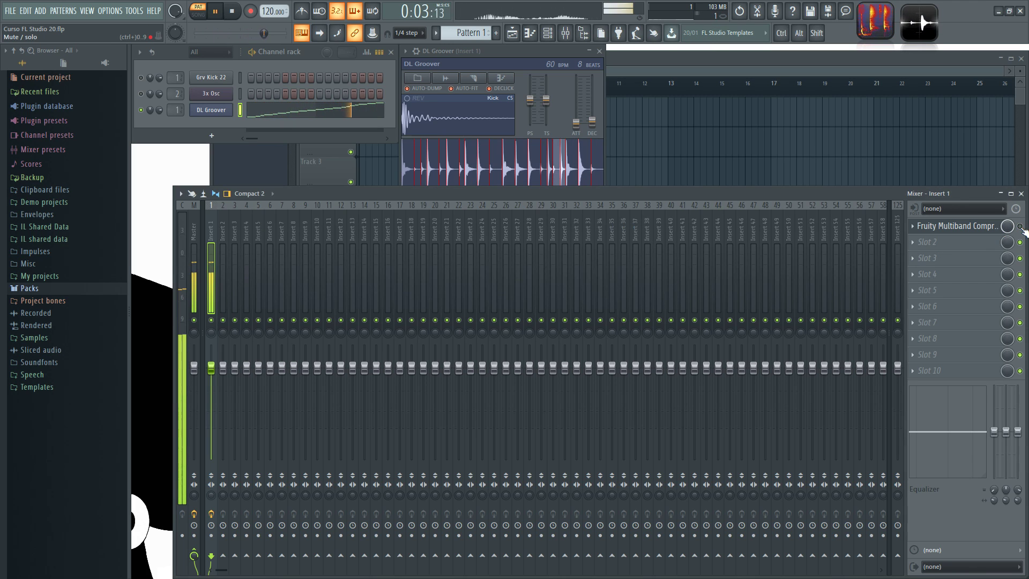
left_click(948, 227)
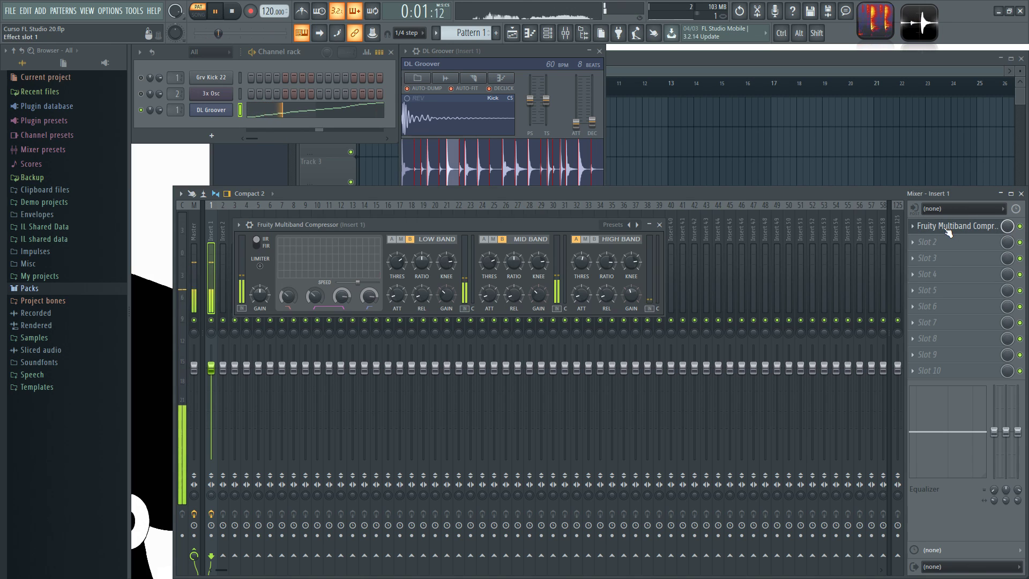
key("space")
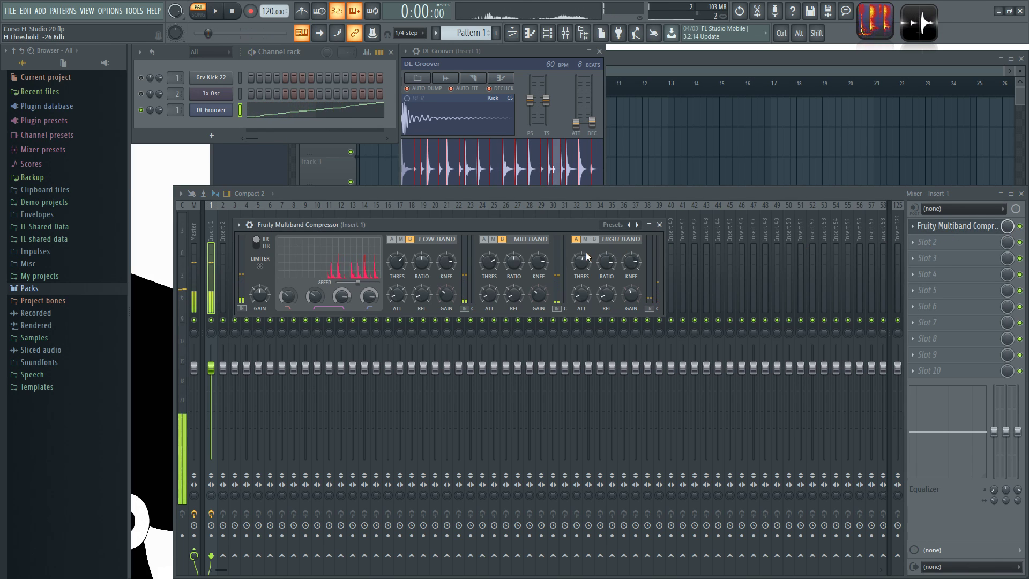
Close and reopen the compressor from its Insert 1 slot, and move its window up over the mixer's title bar
left_click_drag(517, 227, 530, 230)
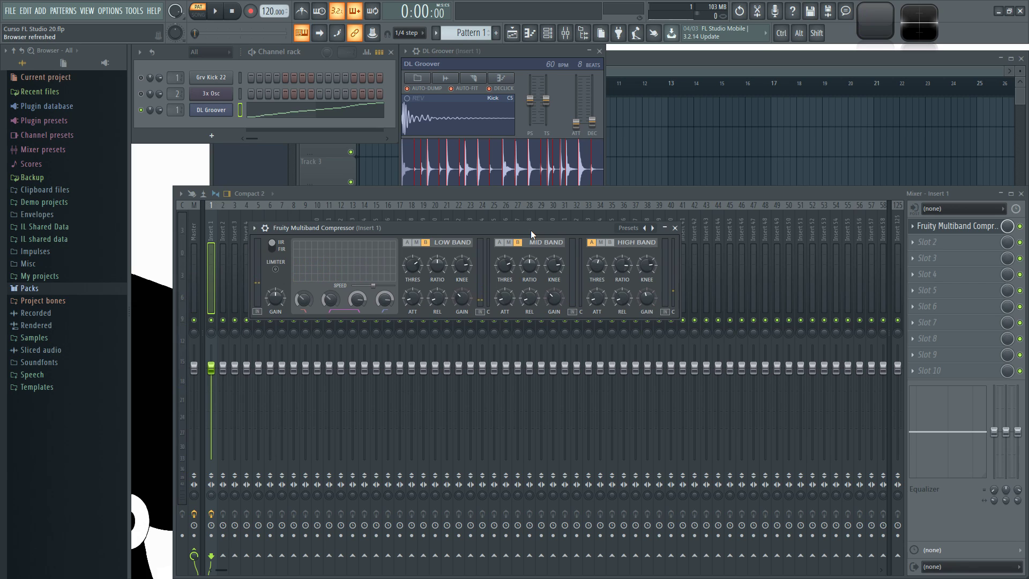
left_click_drag(530, 230, 531, 240)
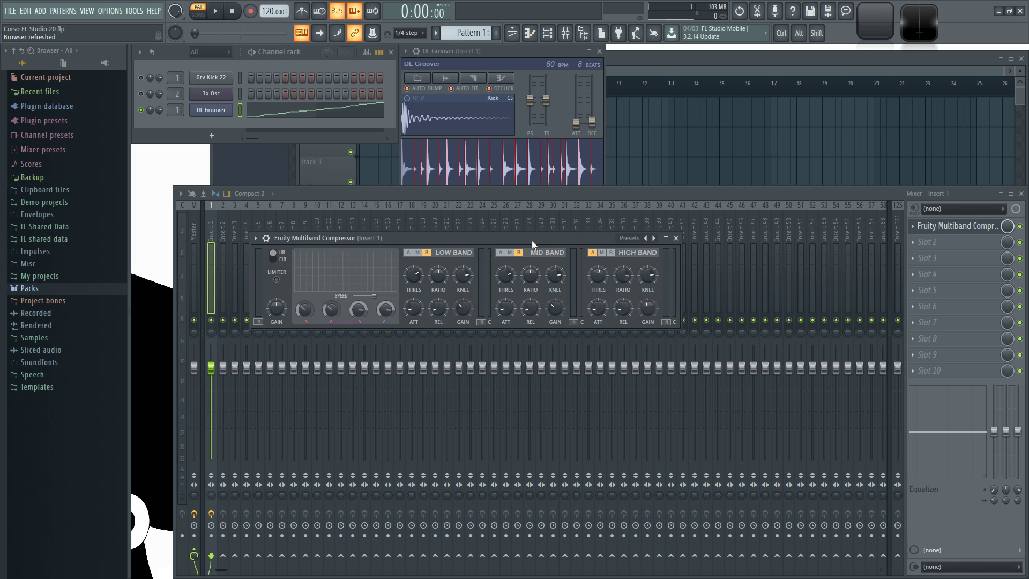
left_click_drag(532, 240, 527, 244)
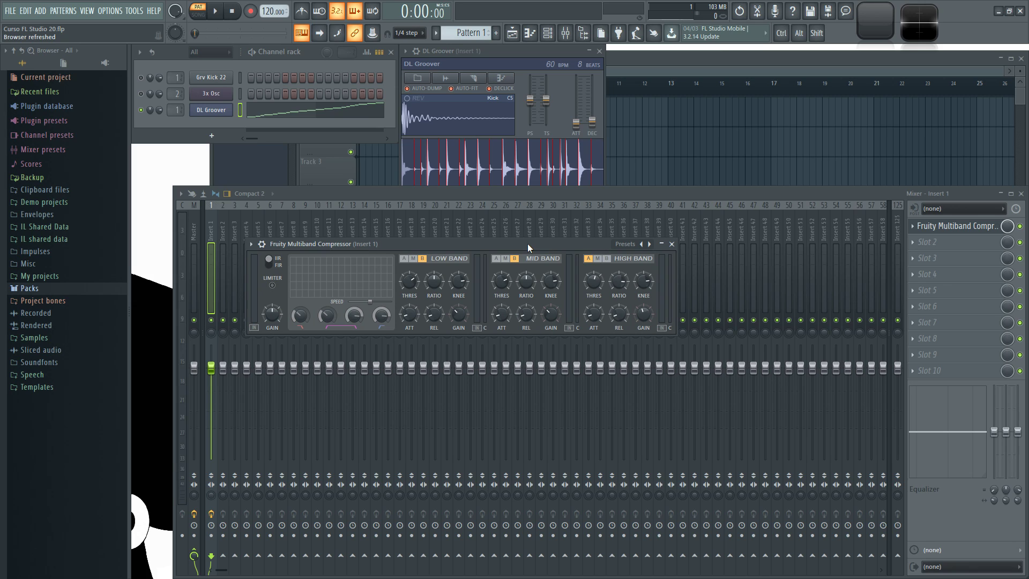
left_click(671, 243)
left_click(960, 228)
left_click_drag(455, 239, 482, 194)
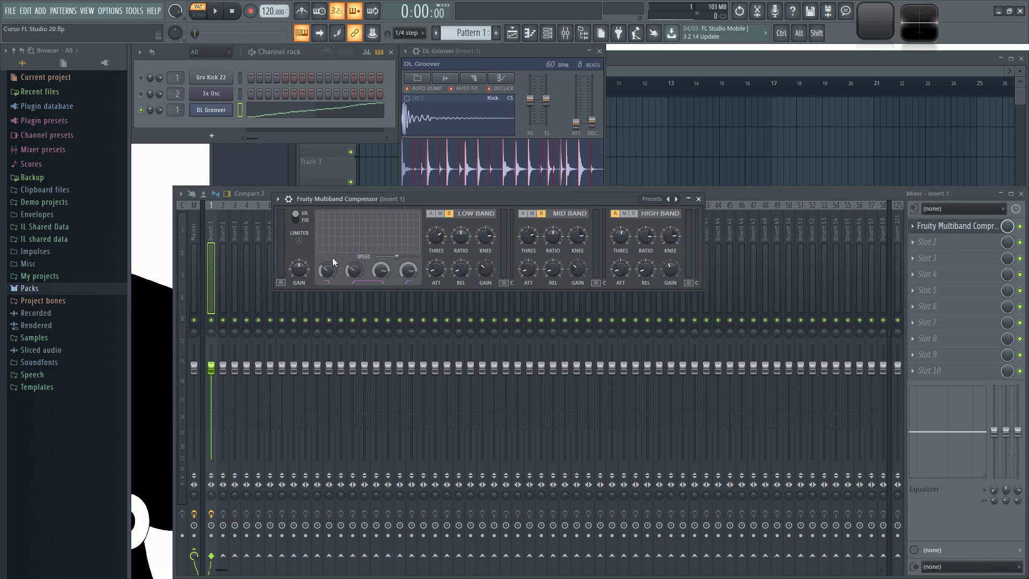